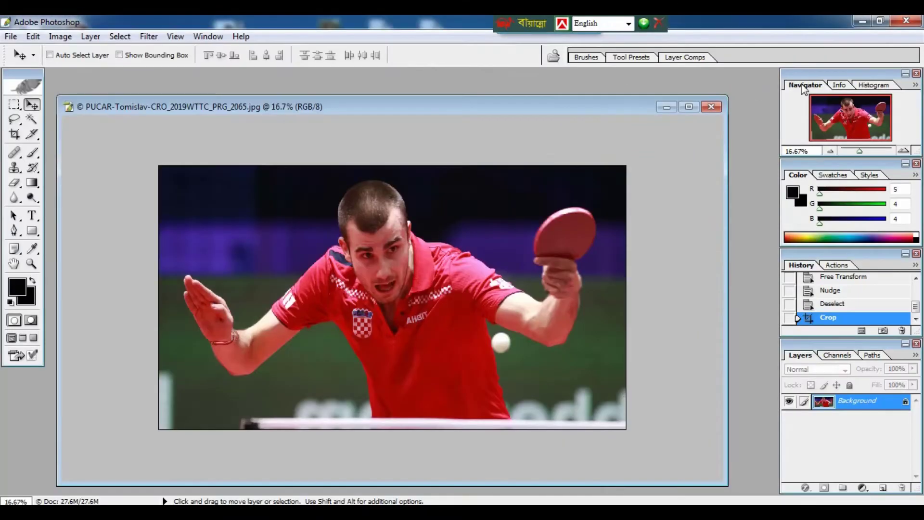
Step: Maximize the photo's window, briefly restore and move it, then maximize it again
click(688, 108)
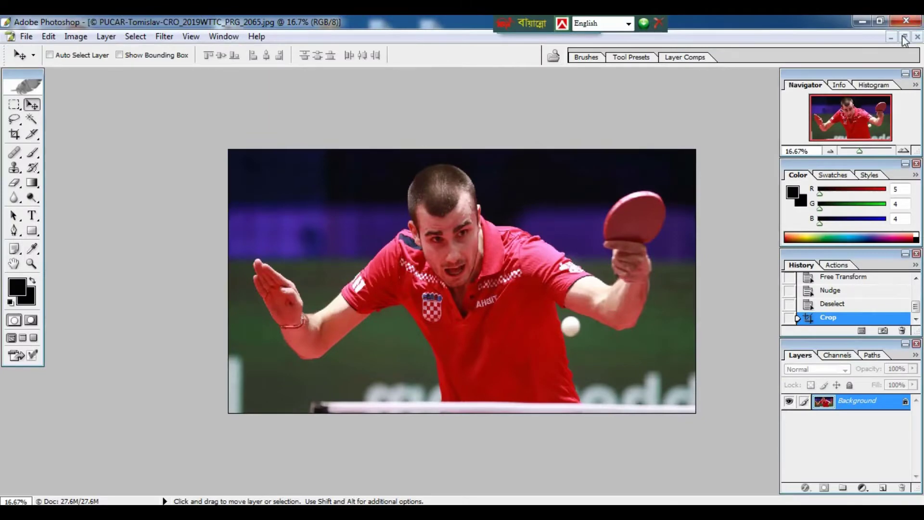
click(904, 37)
drag(609, 104, 621, 123)
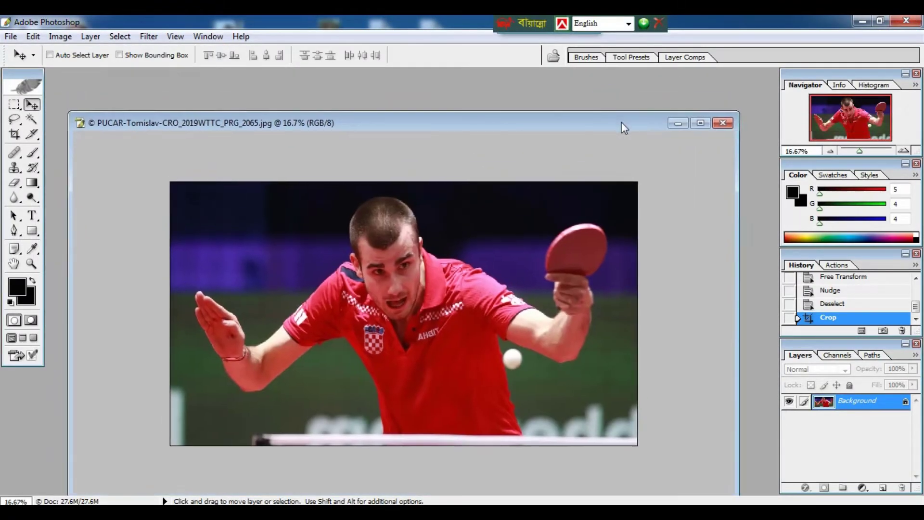
click(701, 122)
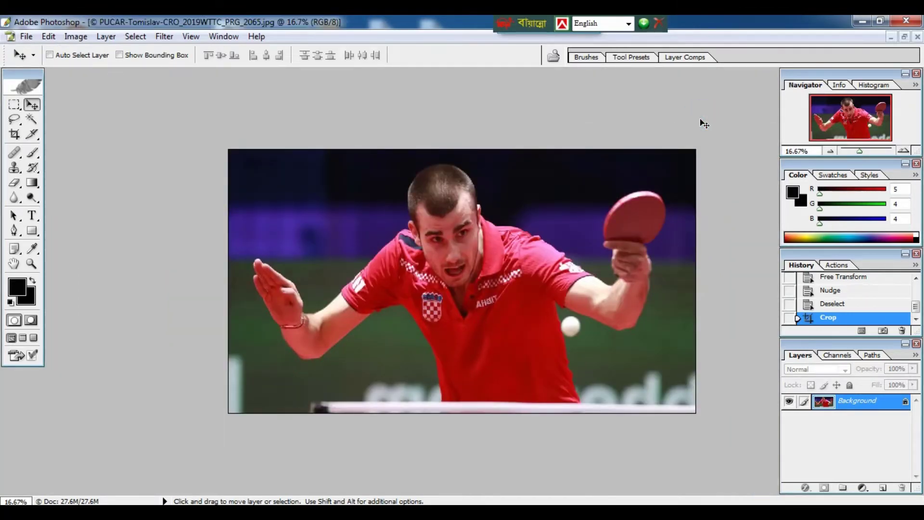
Step: Zoom to 33.33% and pan around the player, then restore the floating window and zoom out
key(ctrl+plus)
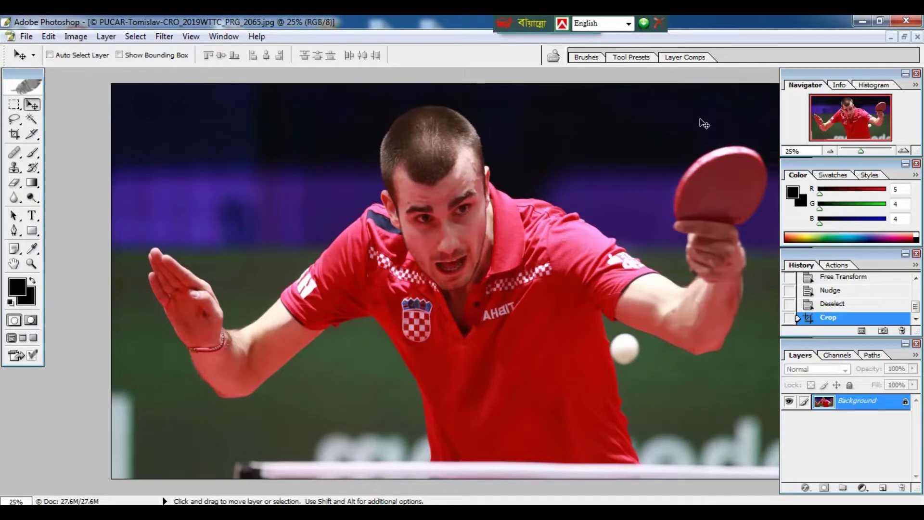
key(ctrl+plus)
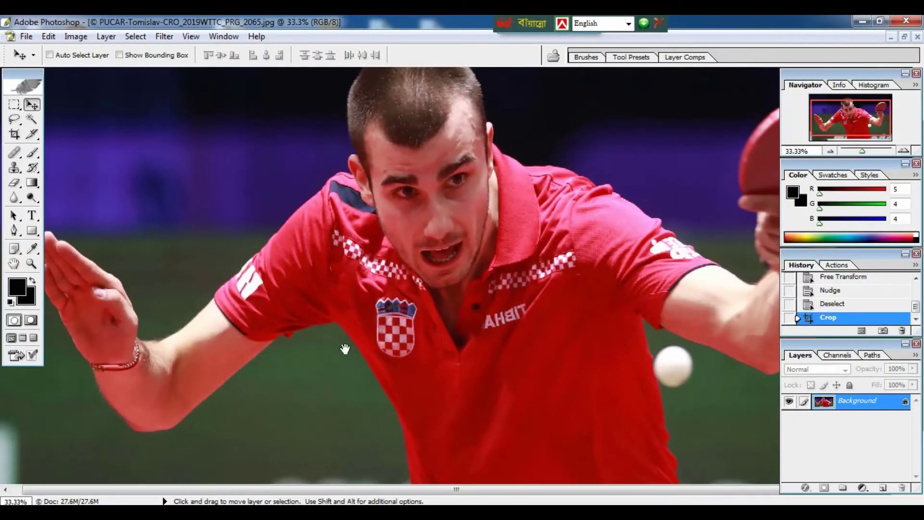
mouse_move(345, 348)
mouse_down()
mouse_move(362, 318)
mouse_move(373, 385)
mouse_up()
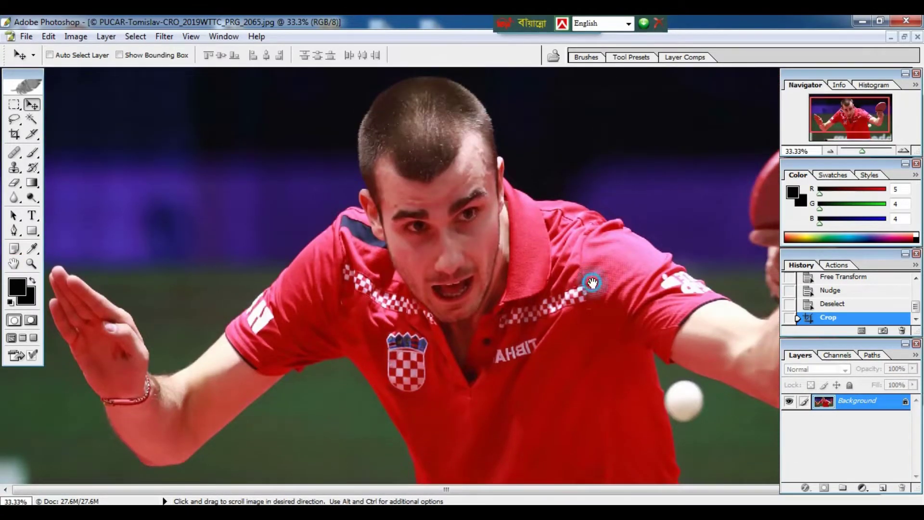
drag(591, 282, 571, 302)
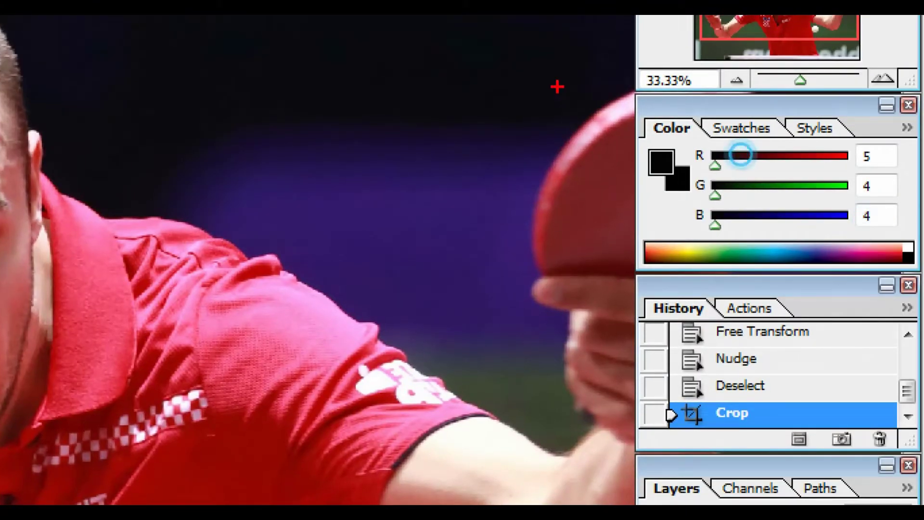
mouse_move(557, 87)
mouse_down()
mouse_move(676, 295)
mouse_move(693, 348)
mouse_up()
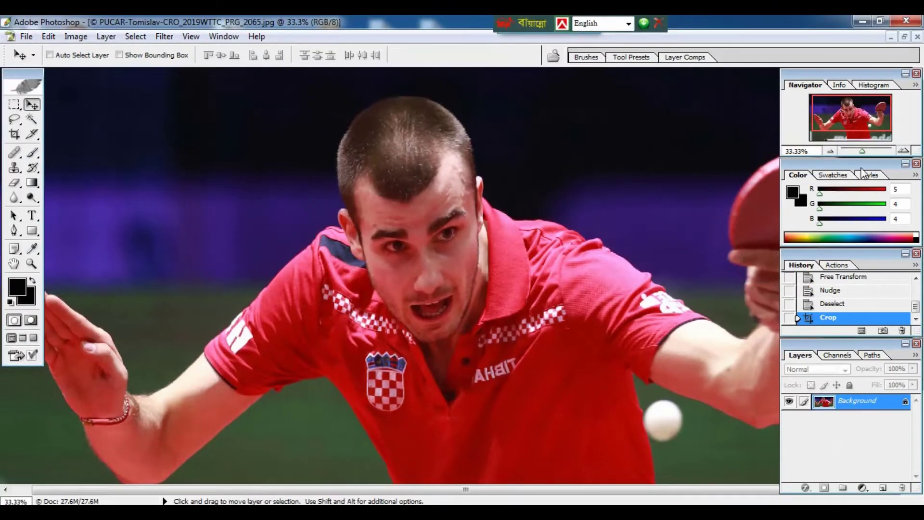
scroll(608, 165, down, 3)
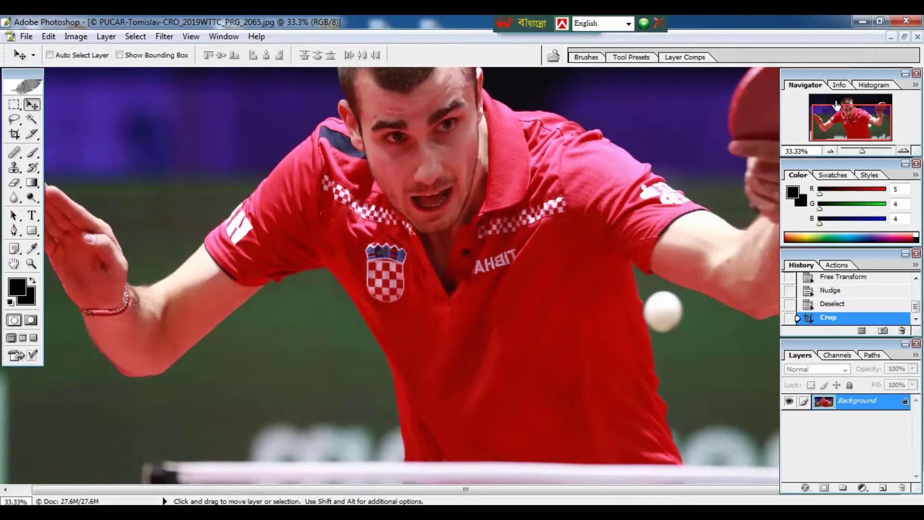
click(904, 37)
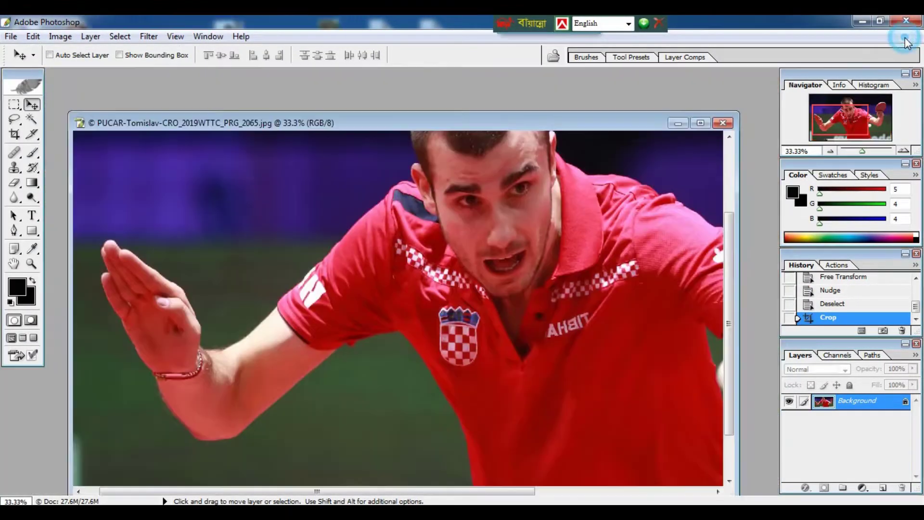
key(ctrl+minus)
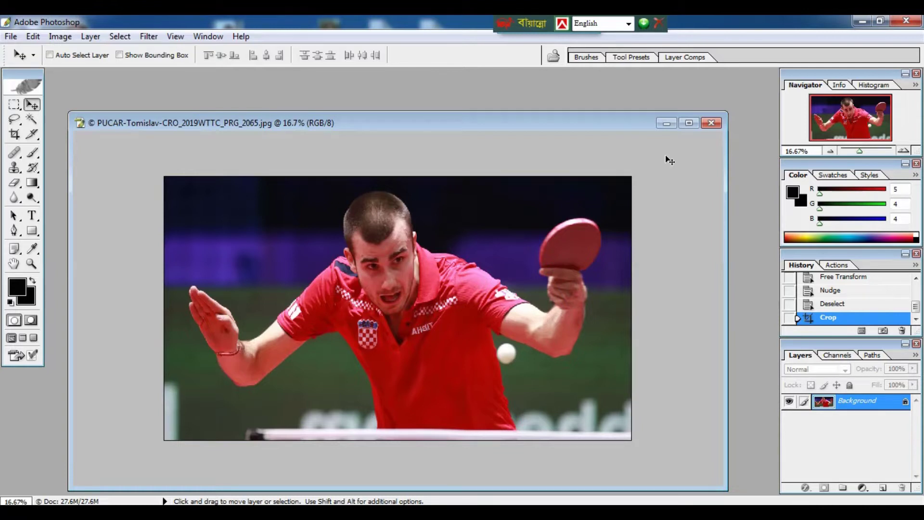
Step: Switch to Full Screen Mode with Menu Bar and zoom in to 66.67%
key(f)
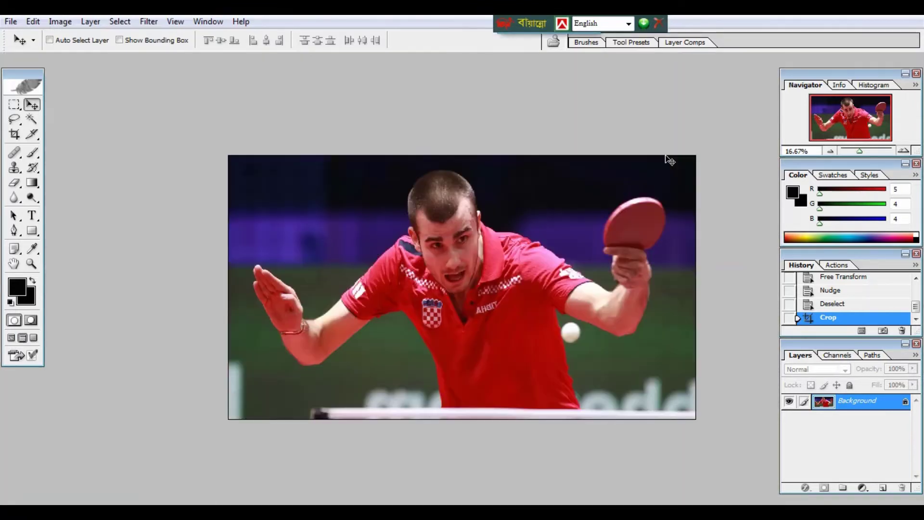
key(ctrl+plus)
key(ctrl+plus)
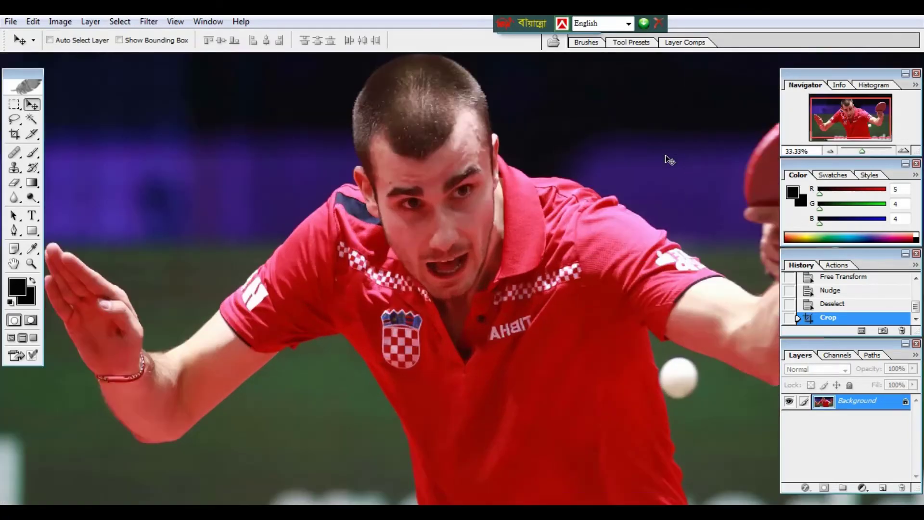
key(ctrl+plus)
key(ctrl+plus)
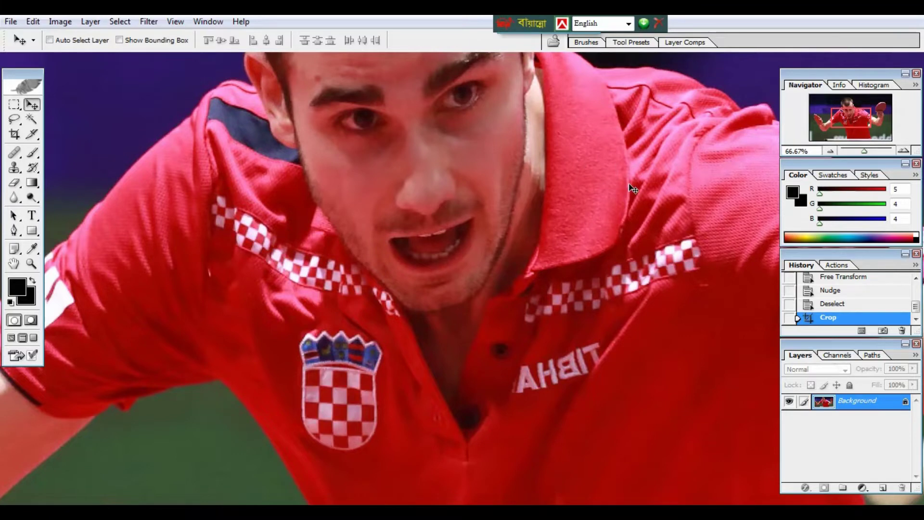
Step: Pan toward the top-right to centre the paddle, then zoom back out
drag(625, 190, 483, 326)
drag(605, 206, 472, 311)
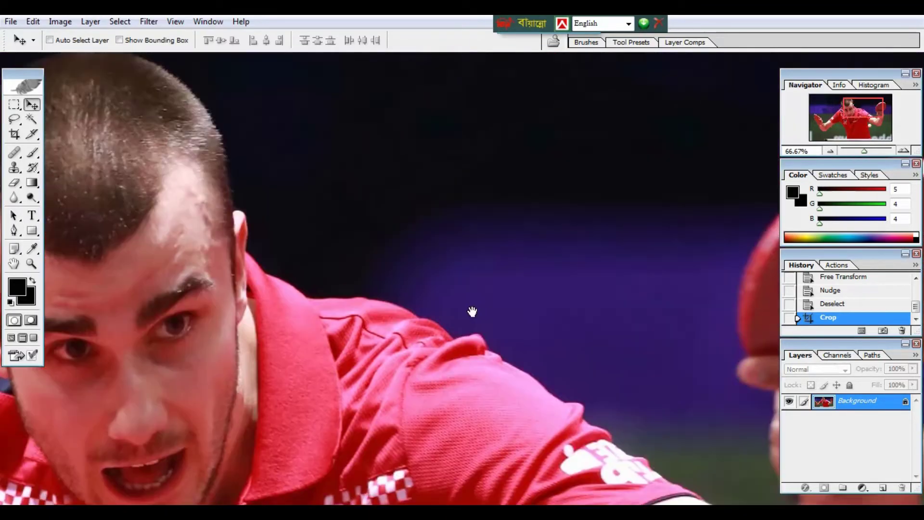
drag(596, 163, 500, 296)
drag(544, 268, 385, 249)
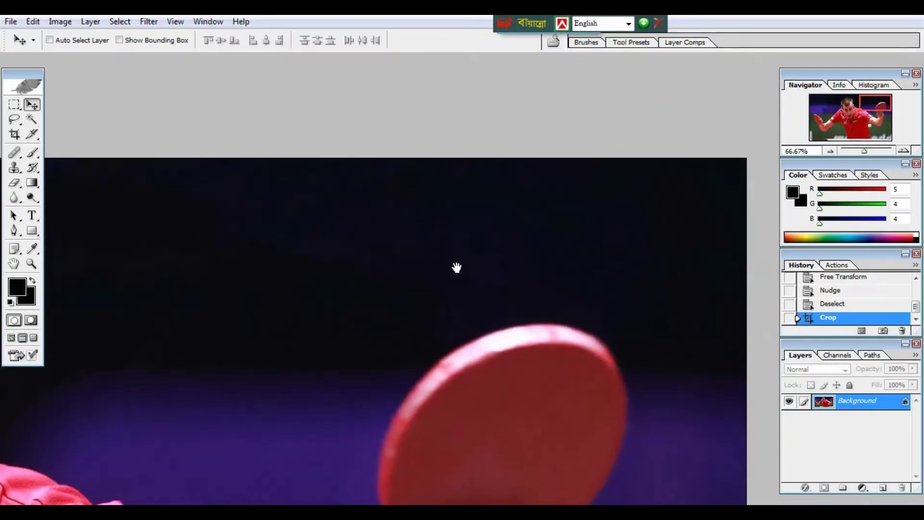
drag(456, 266, 385, 173)
drag(484, 267, 553, 196)
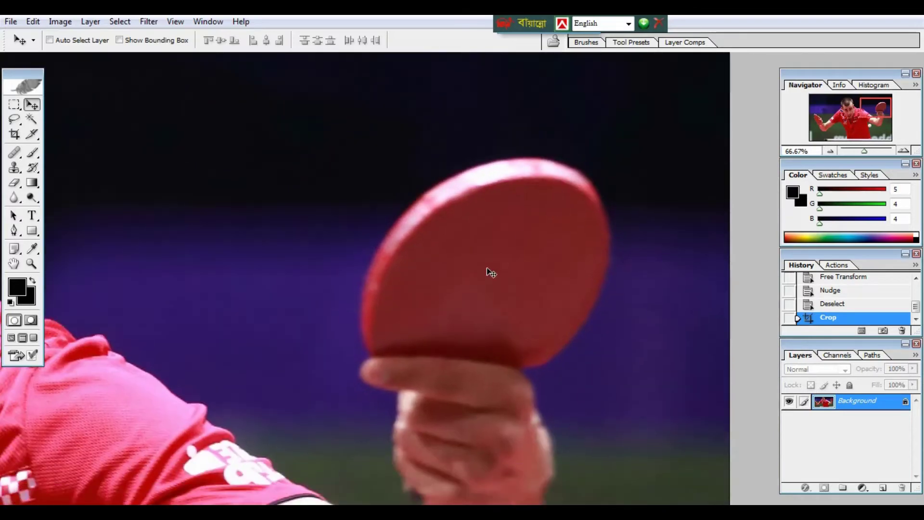
drag(467, 296, 540, 268)
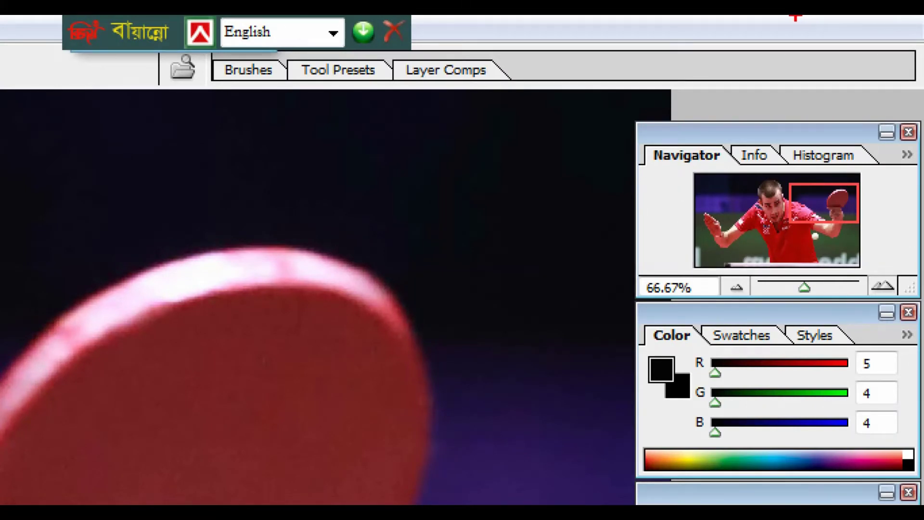
drag(795, 17, 922, 106)
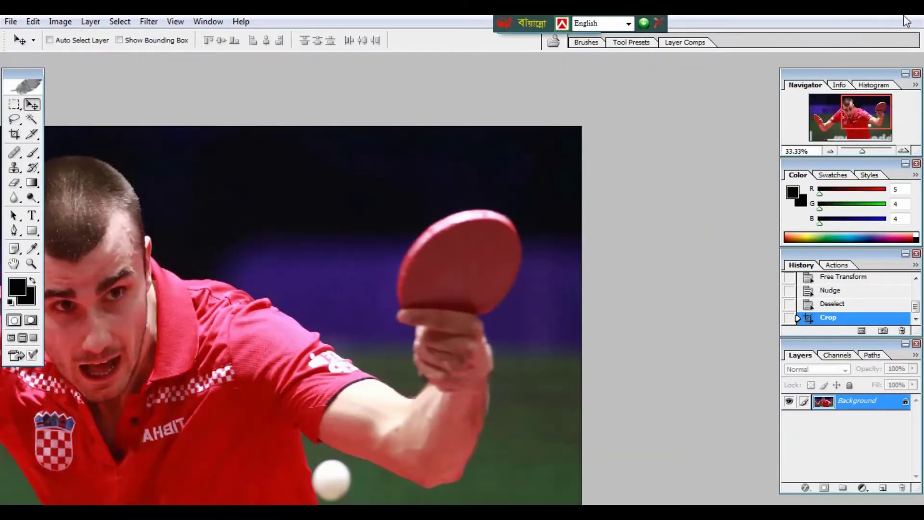
key(ctrl+minus)
key(ctrl+minus)
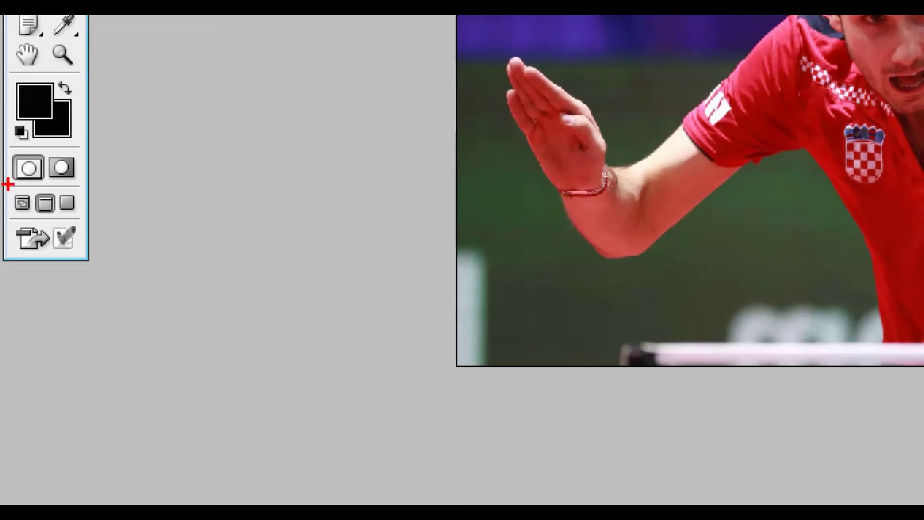
Step: Return to Standard Screen Mode and move the photo window down and left
drag(6, 185, 88, 221)
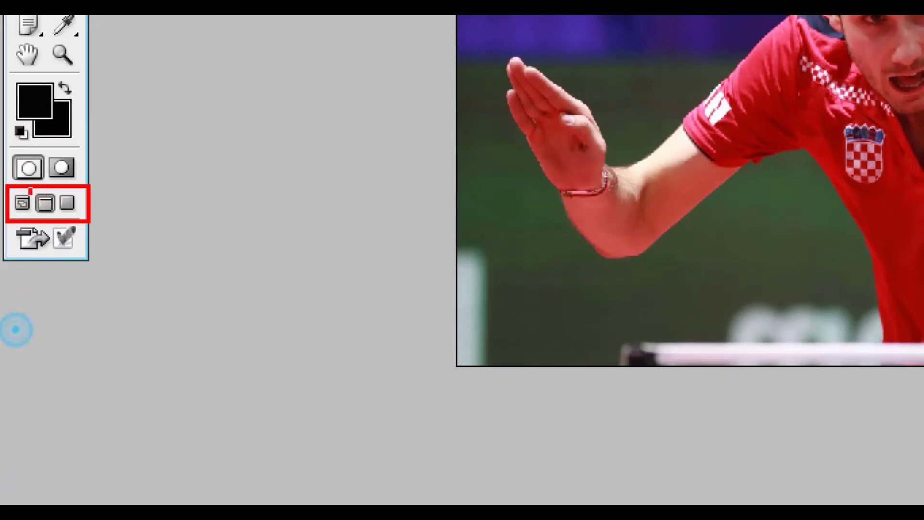
drag(30, 191, 57, 220)
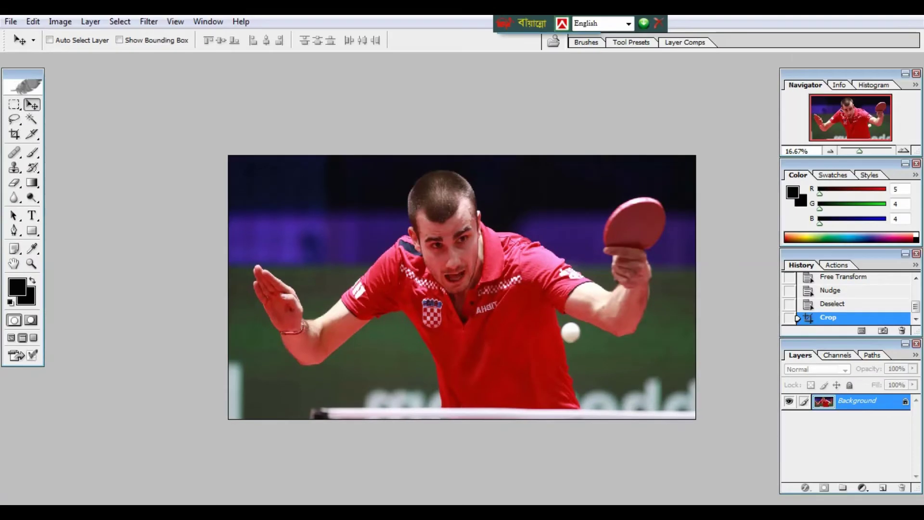
click(11, 337)
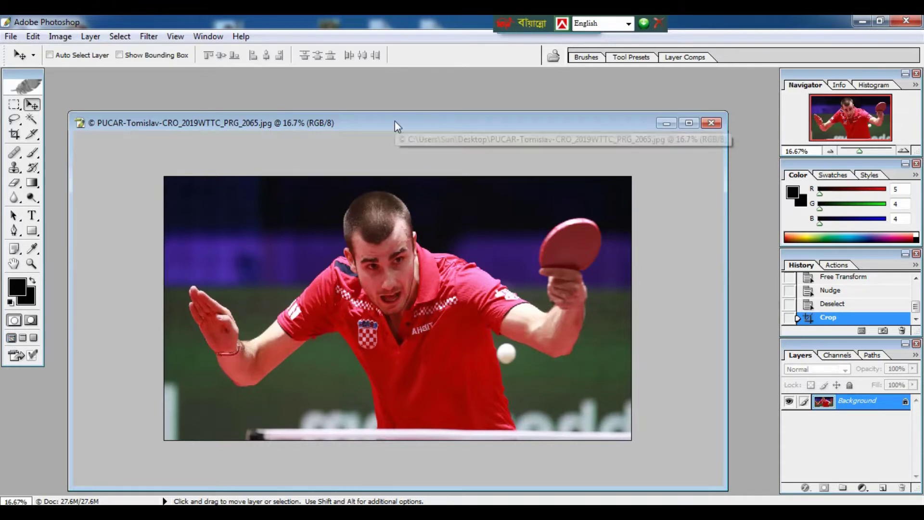
drag(395, 122, 374, 144)
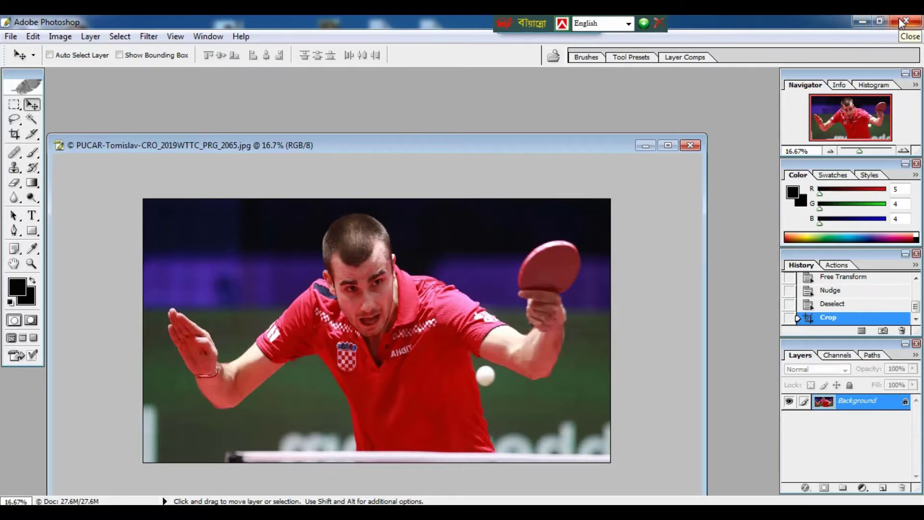
Step: Return to Full Screen Mode with Menu Bar, zoom in and pan around the face and paddle arm
key(f)
key(f)
key(f)
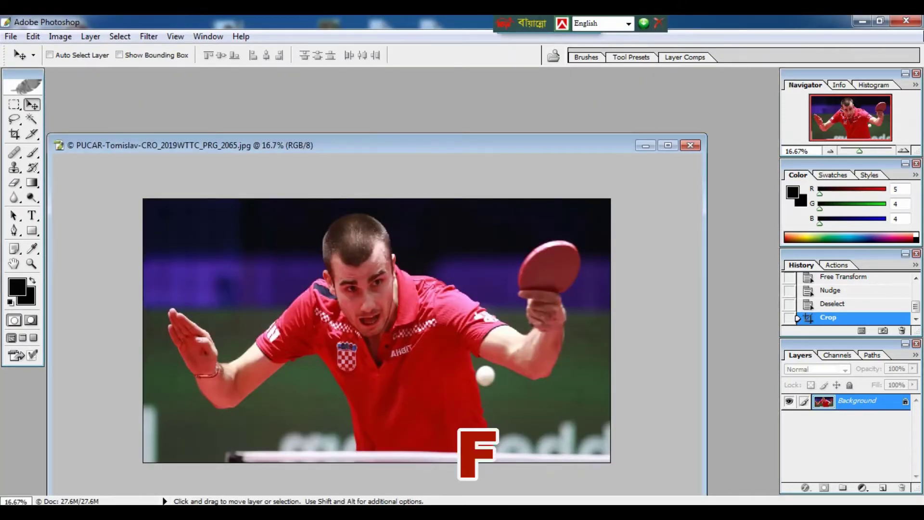
key(f)
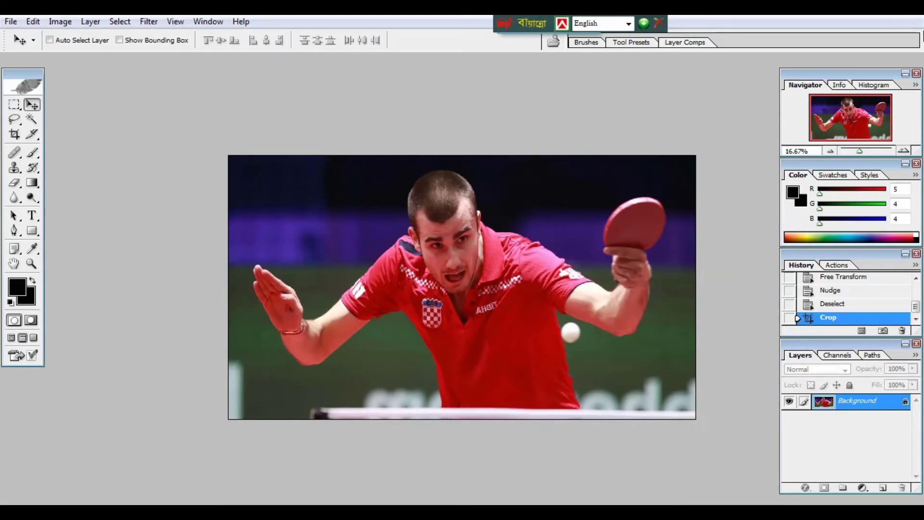
key(ctrl+plus)
key(ctrl+plus)
key(ctrl+plus)
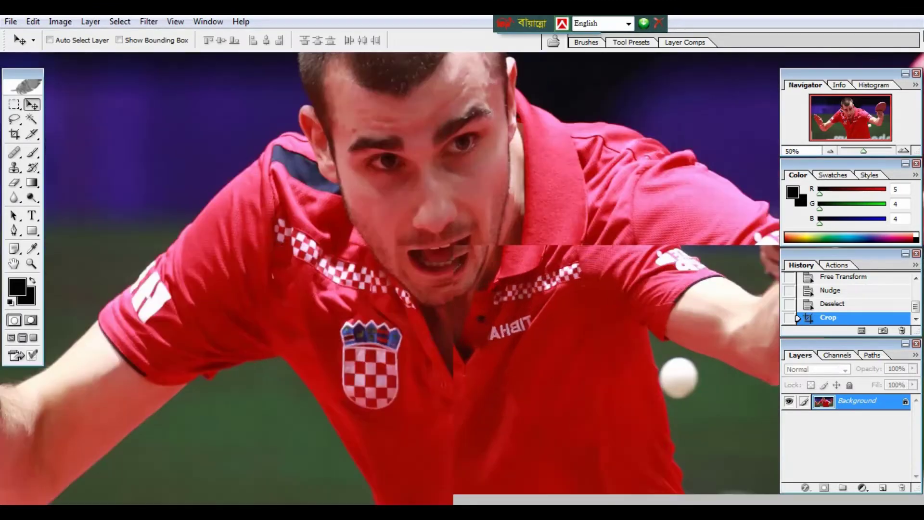
drag(659, 127, 442, 268)
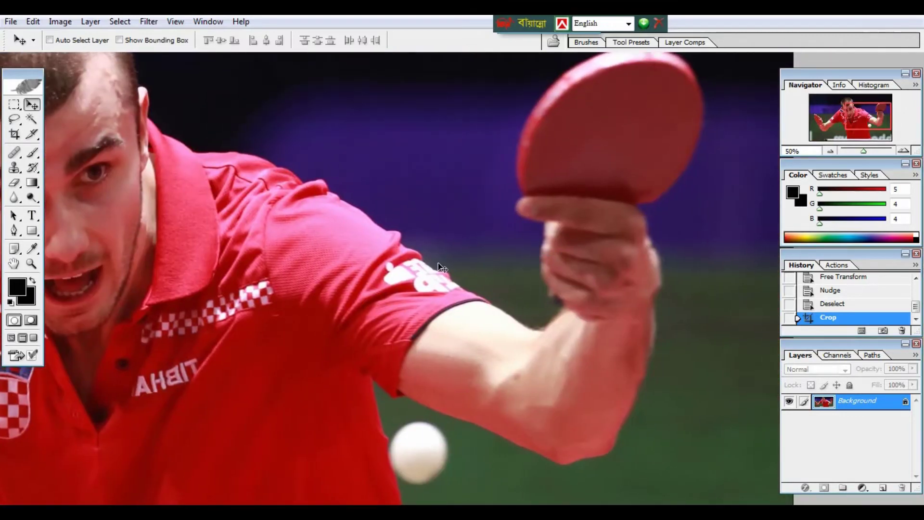
drag(626, 216, 692, 244)
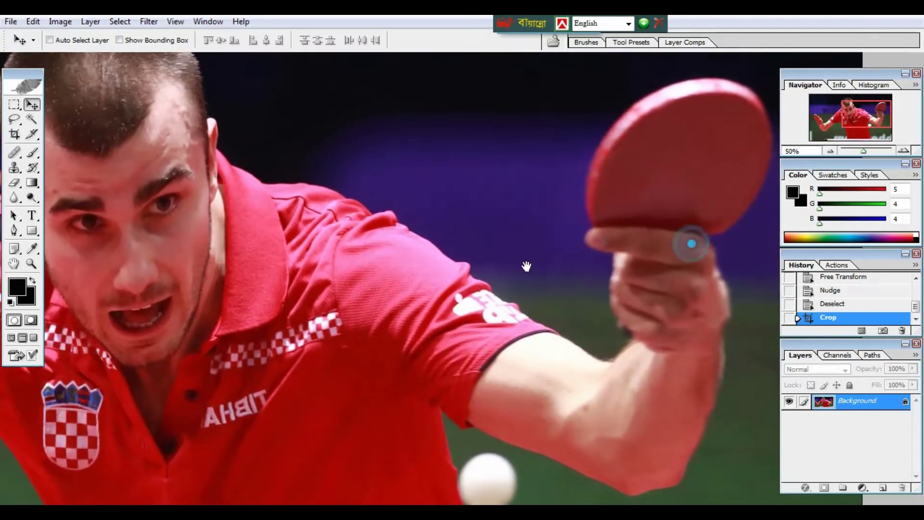
drag(526, 266, 621, 272)
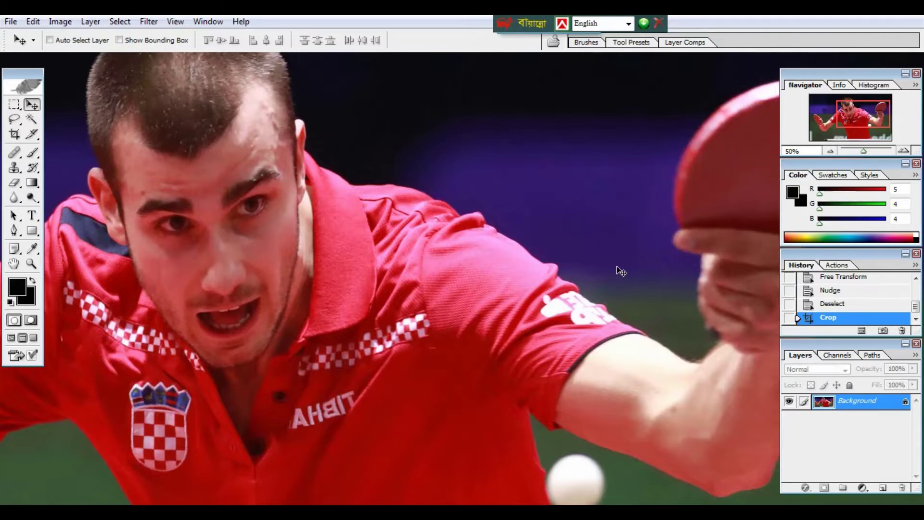
Step: Pan to the paddle, above it and back to the face, then zoom out
drag(485, 258, 263, 246)
drag(391, 255, 330, 345)
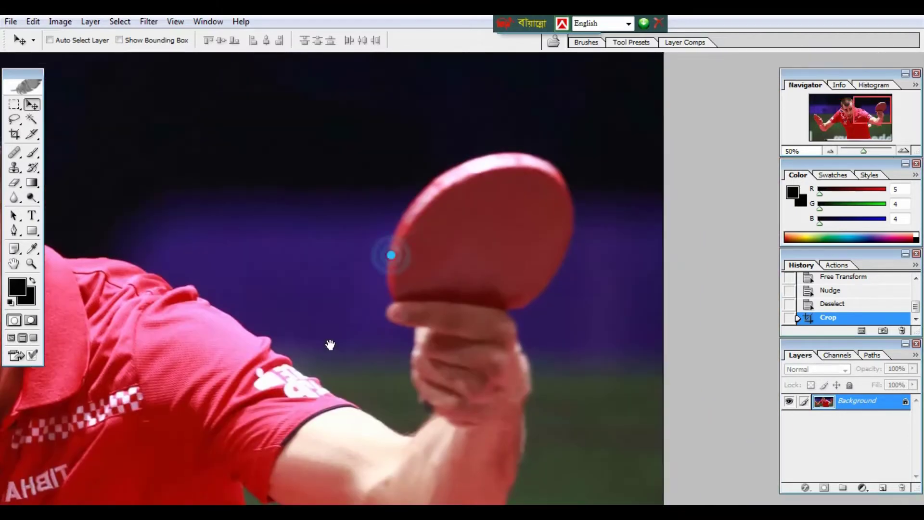
drag(458, 243, 424, 363)
drag(504, 232, 582, 287)
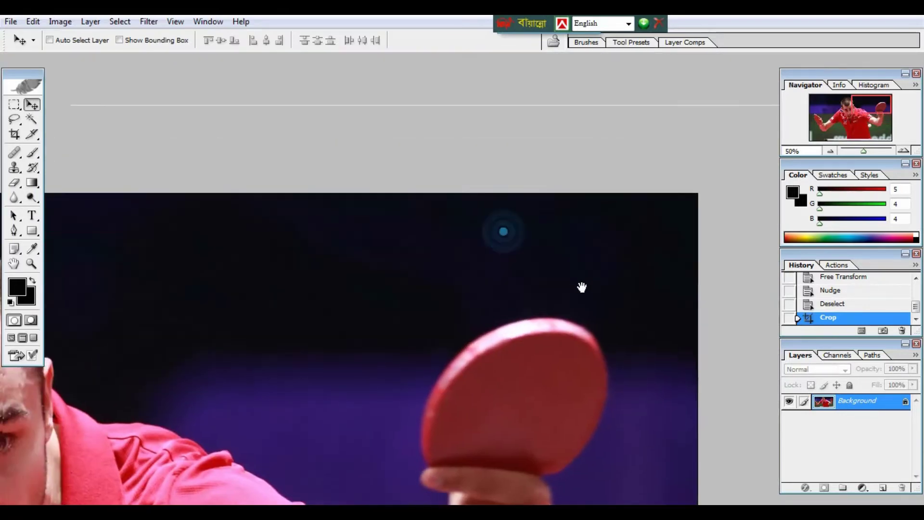
drag(388, 247, 470, 237)
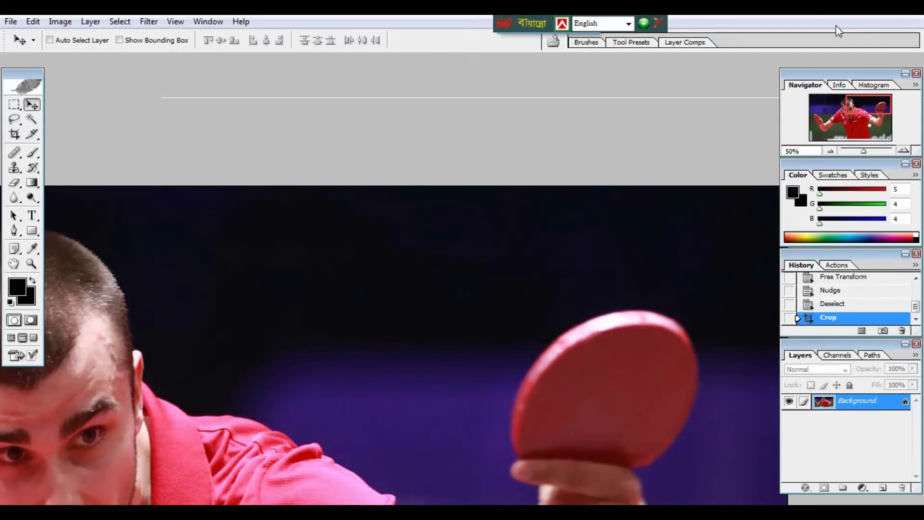
key(ctrl+minus)
key(ctrl+minus)
key(ctrl+minus)
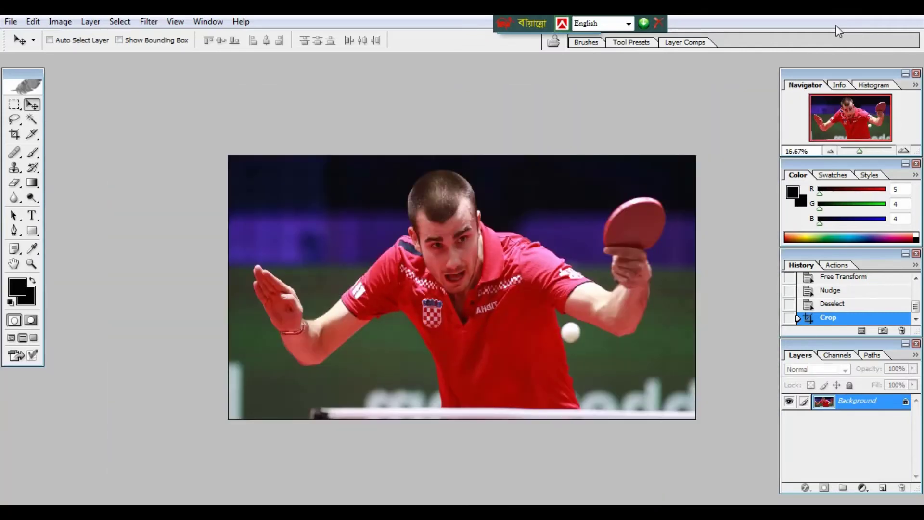
Step: Toggle to black Full Screen Mode, then back to Standard Screen Mode
key(f)
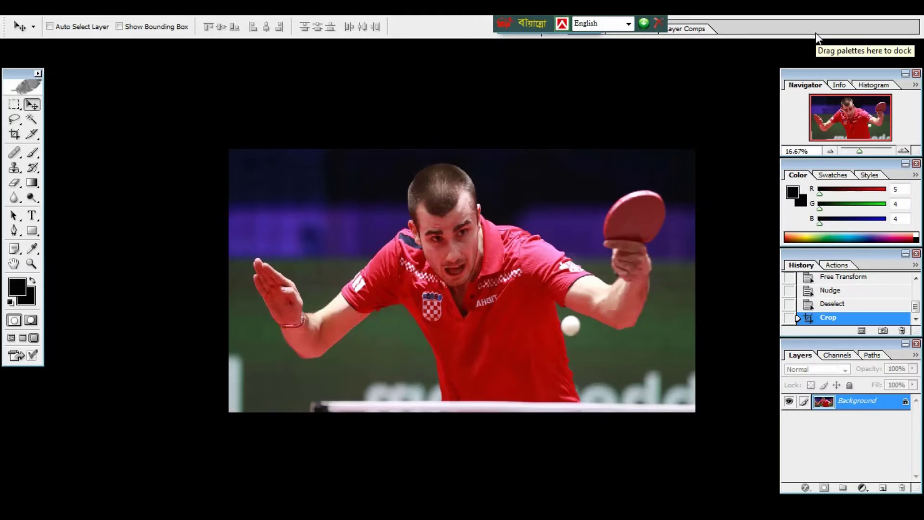
key(f)
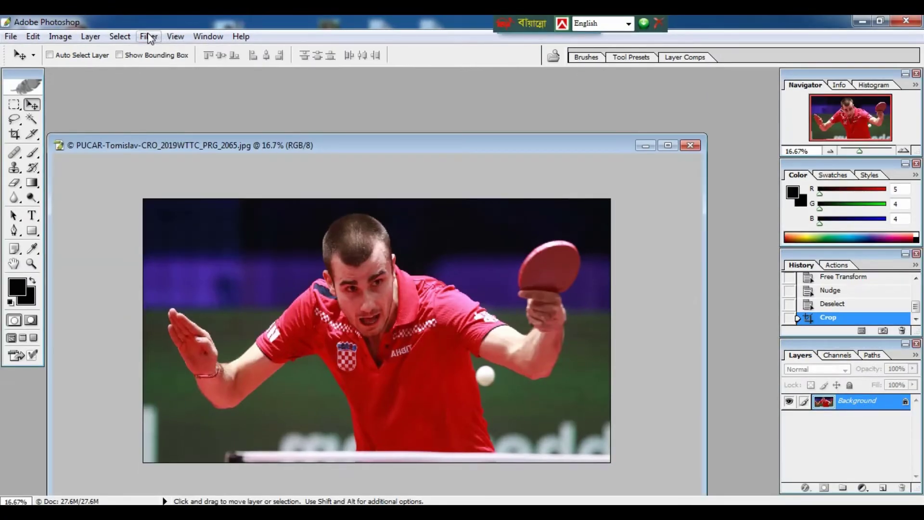
Step: Choose Liquify… from the Filter menu for the player photo
click(149, 37)
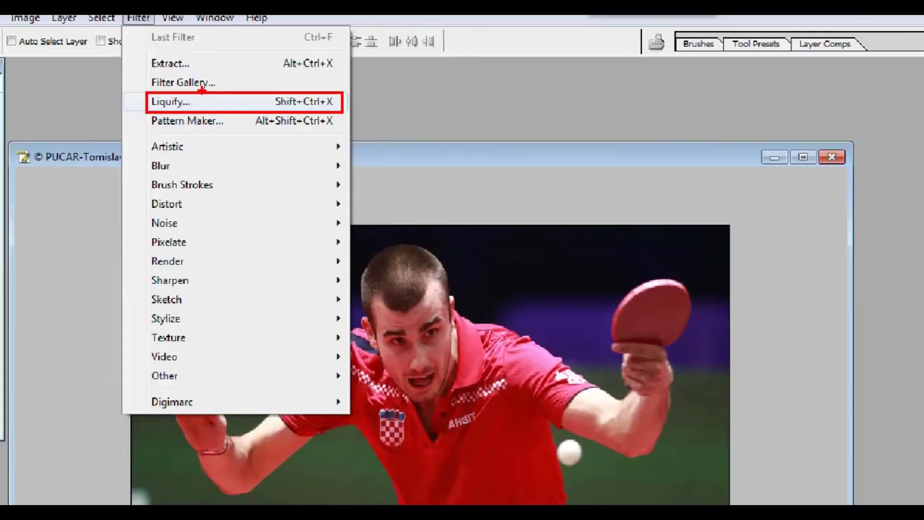
click(211, 92)
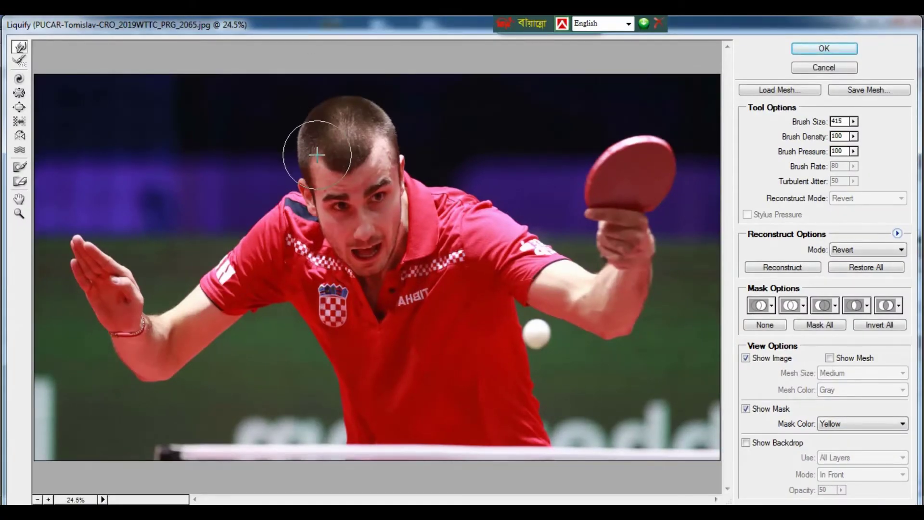
Step: Forward-warp the hair outward, set Brush Pressure to 16, and undo a shoulder warp
drag(312, 154, 236, 154)
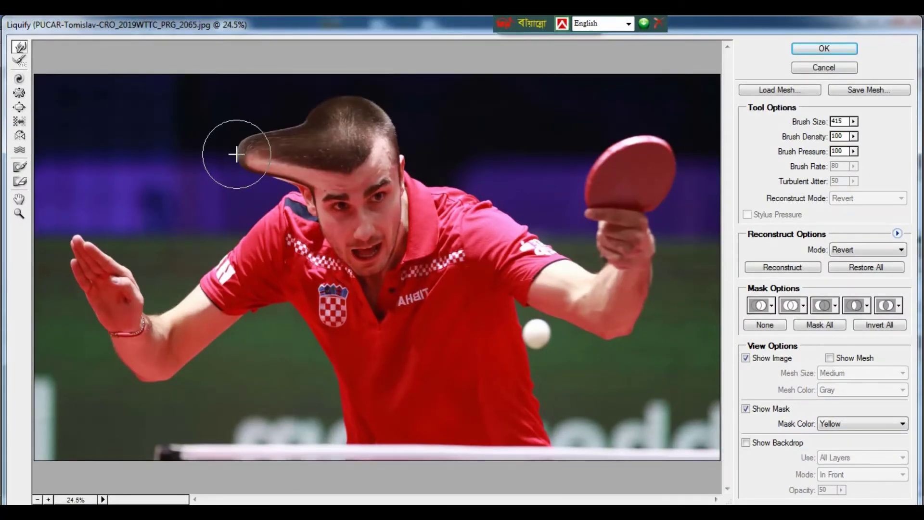
drag(380, 140, 466, 130)
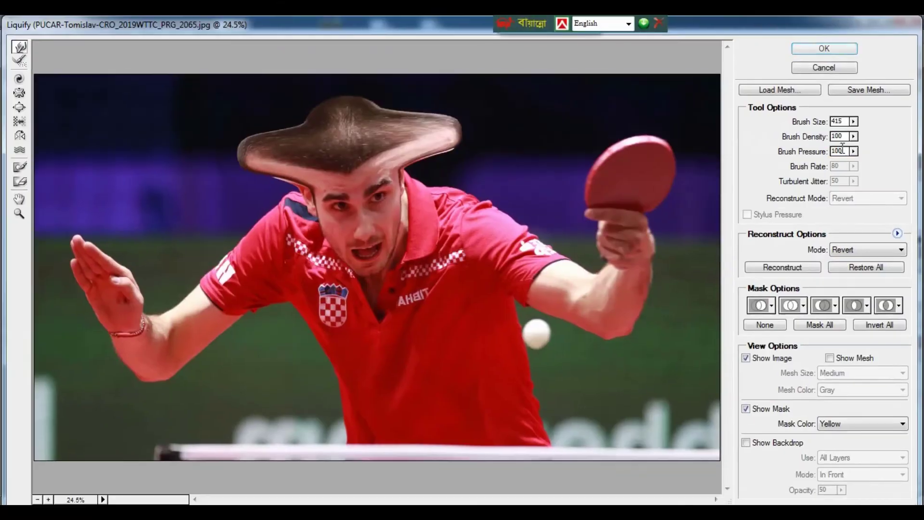
click(852, 151)
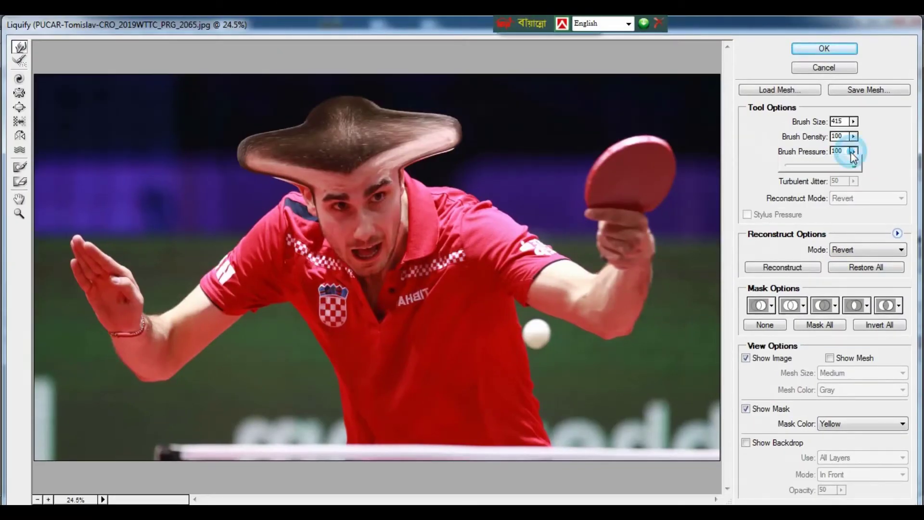
click(805, 166)
drag(803, 166, 796, 165)
click(477, 160)
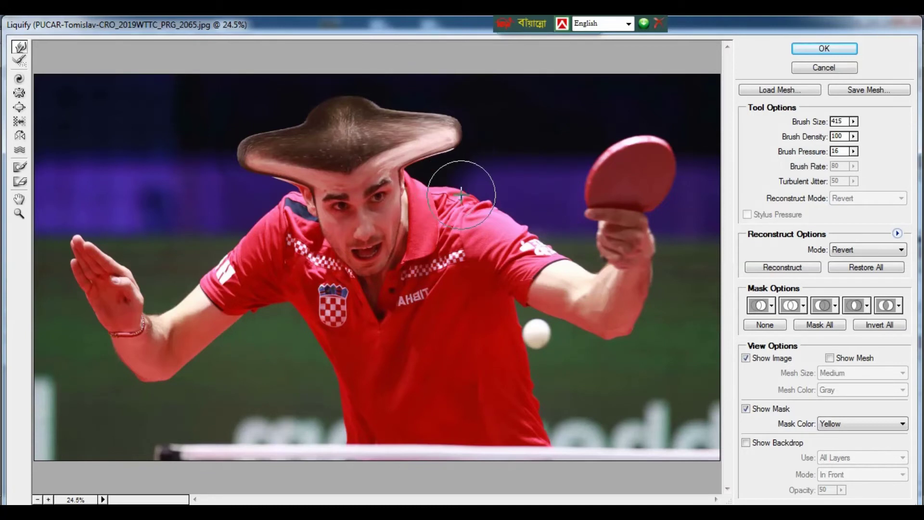
click(485, 206)
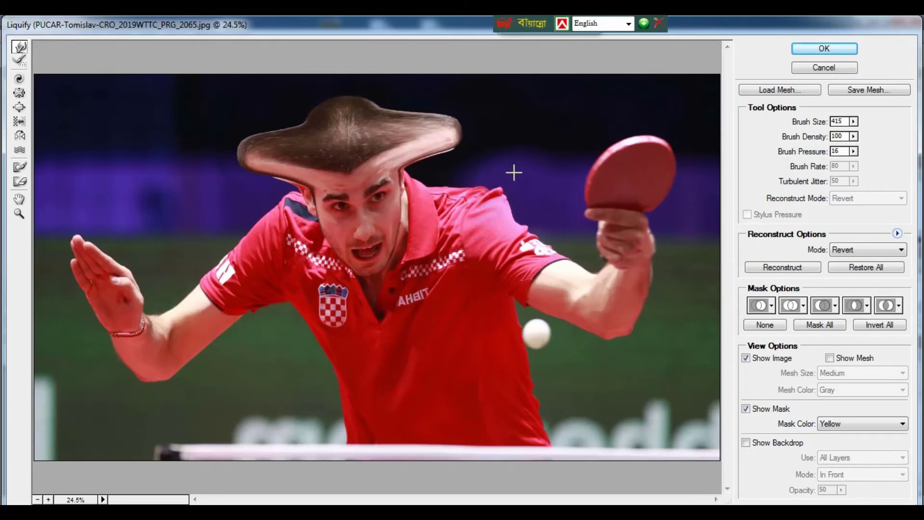
key(ctrl+alt+z)
Step: Undo the head warps, then twirl the upper arm and undo that too
key(ctrl+alt+z)
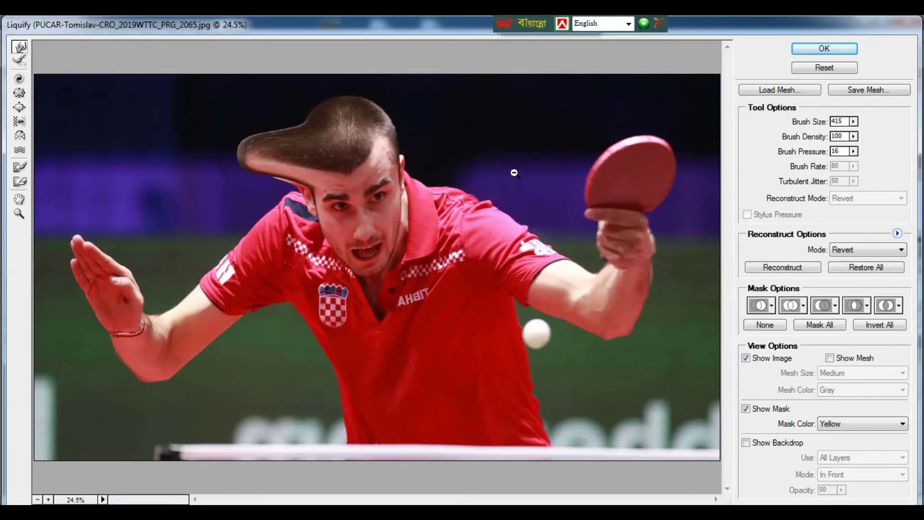
key(ctrl+alt+z)
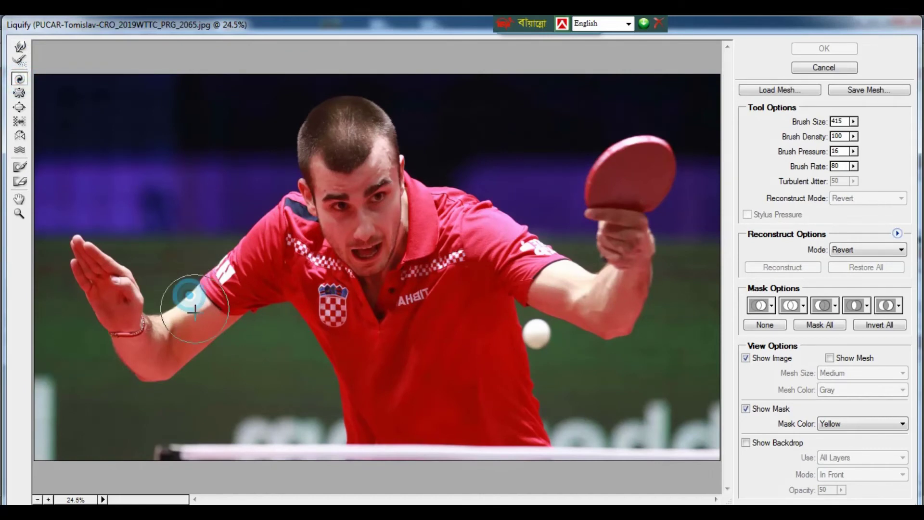
mouse_move(186, 289)
mouse_down()
mouse_move(181, 313)
mouse_move(192, 310)
mouse_up()
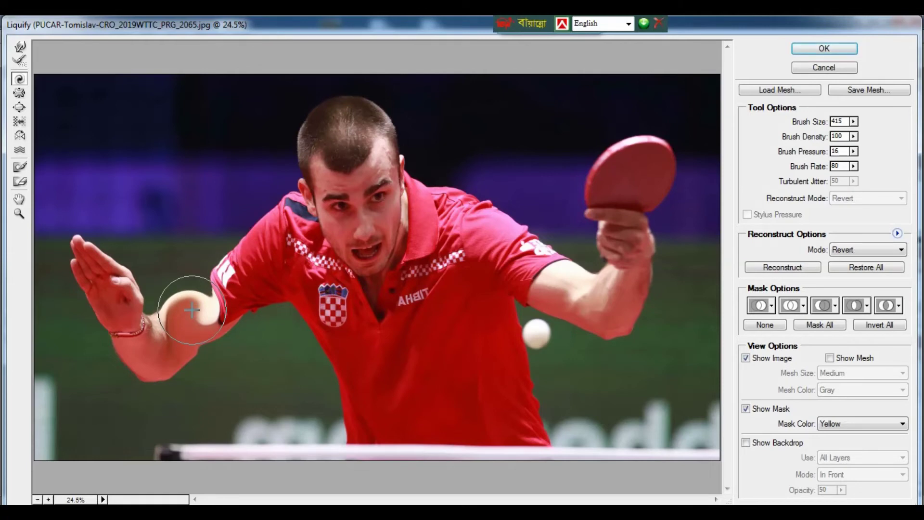
key(ctrl+z)
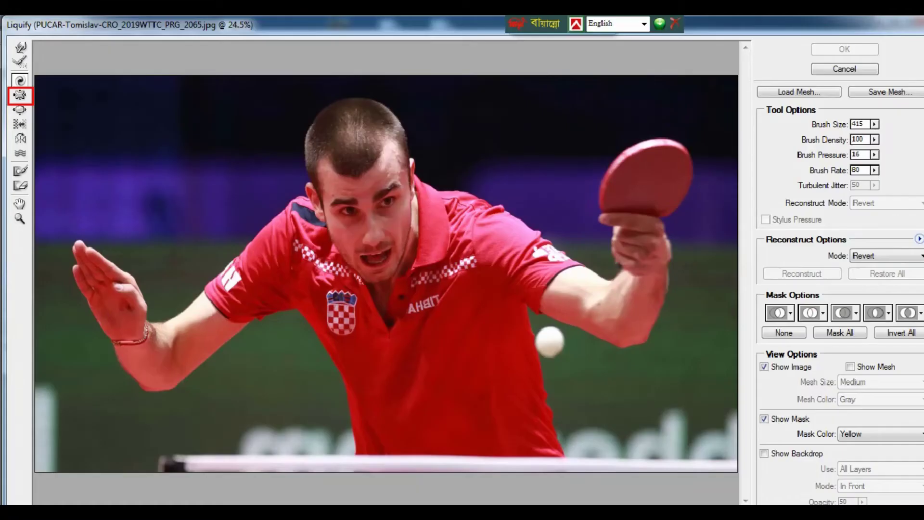
Step: Zoom to 50%, pick the Pucker tool, then zoom out and pan to the raised hand
key(ctrl+plus)
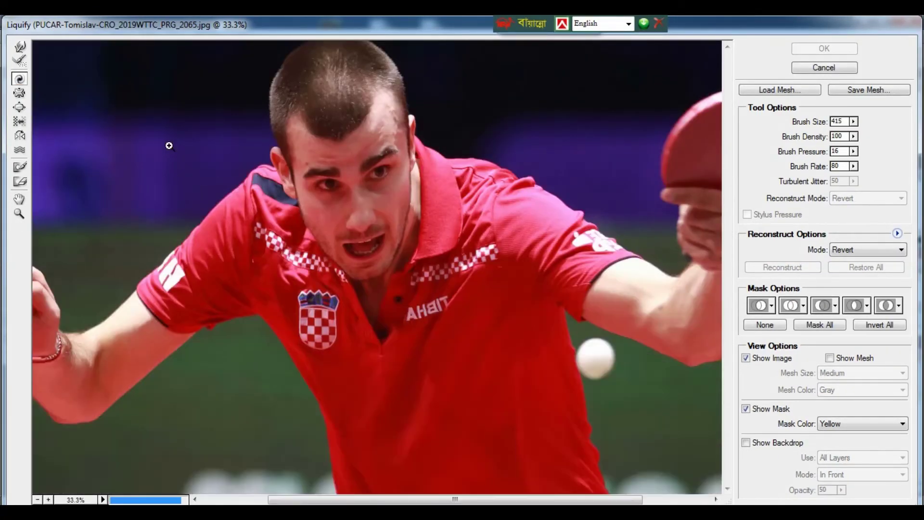
key(ctrl+plus)
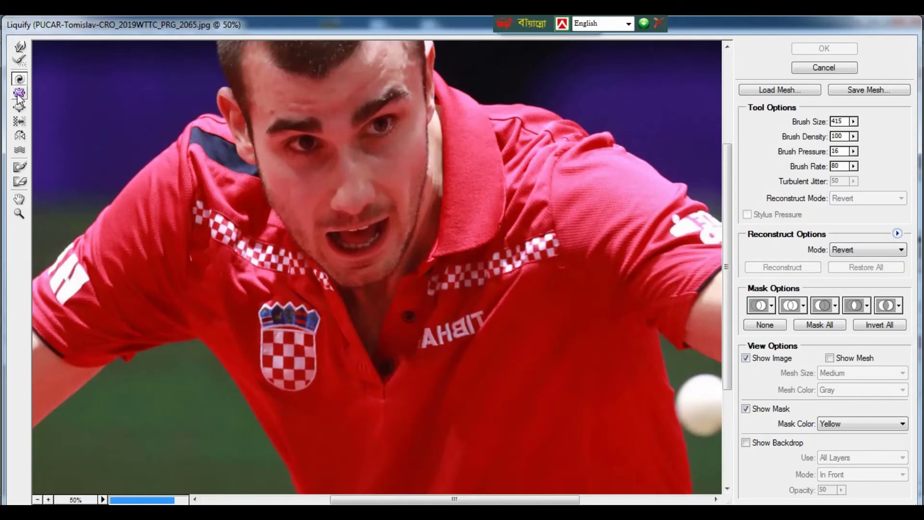
click(19, 93)
drag(303, 221, 402, 228)
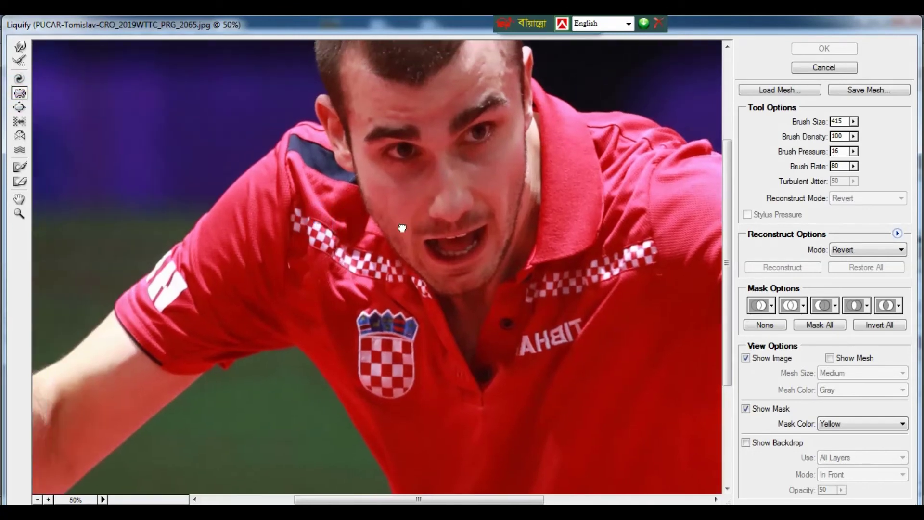
key(ctrl+minus)
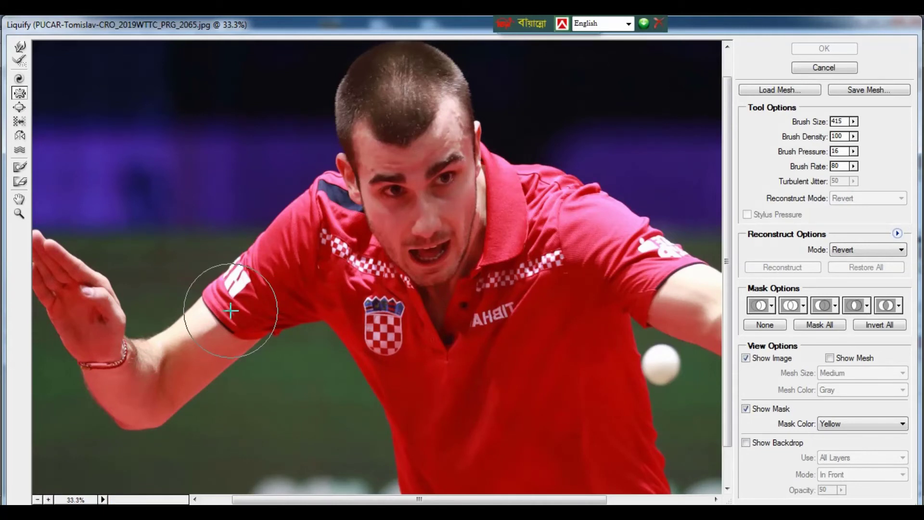
drag(227, 299, 282, 256)
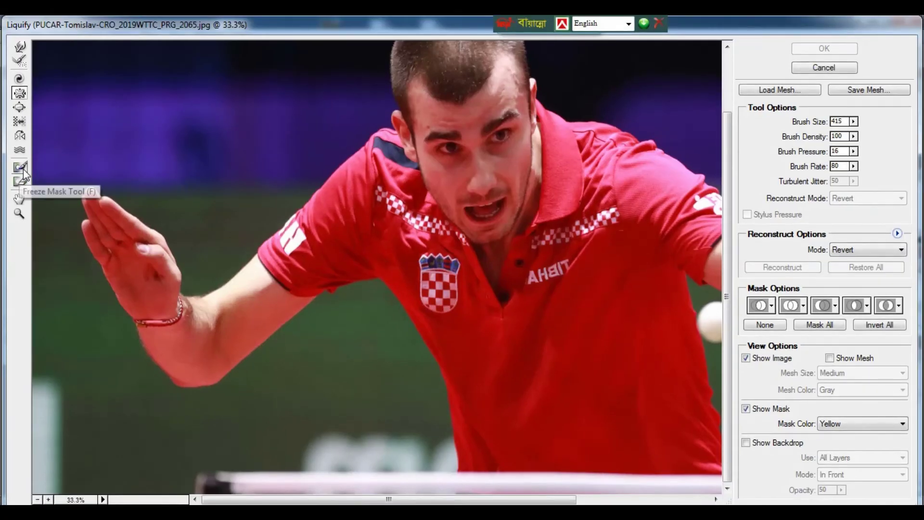
Step: Paint a freeze mask over the player's raised hand, fingers included
click(23, 168)
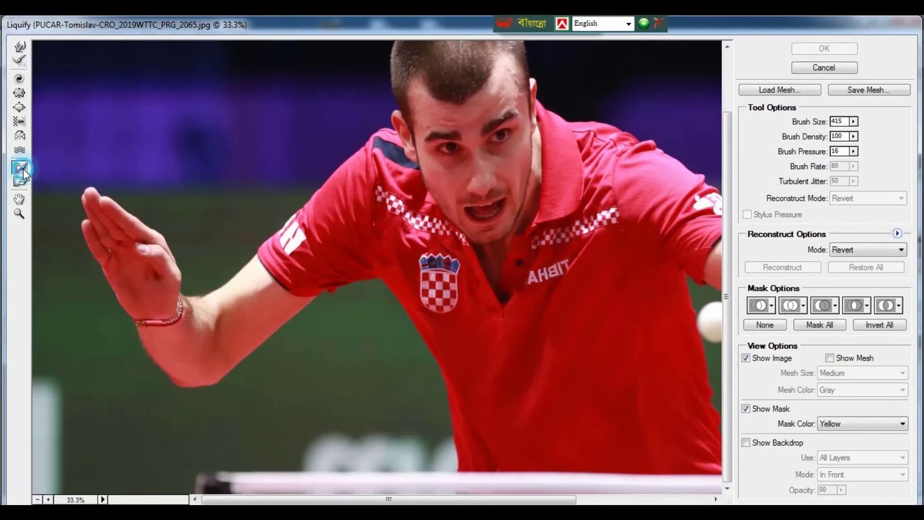
drag(113, 206, 107, 227)
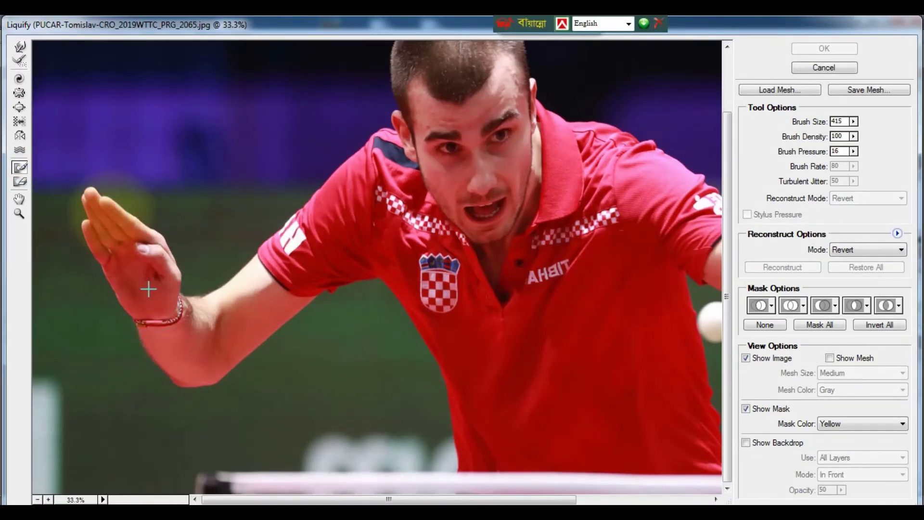
drag(149, 289, 126, 252)
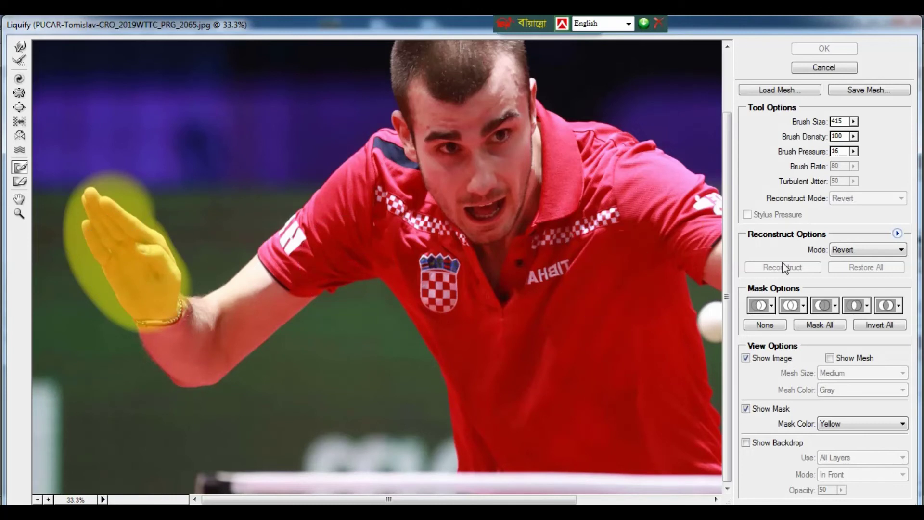
Step: Set the freeze mask display colour to Red
click(857, 307)
click(851, 423)
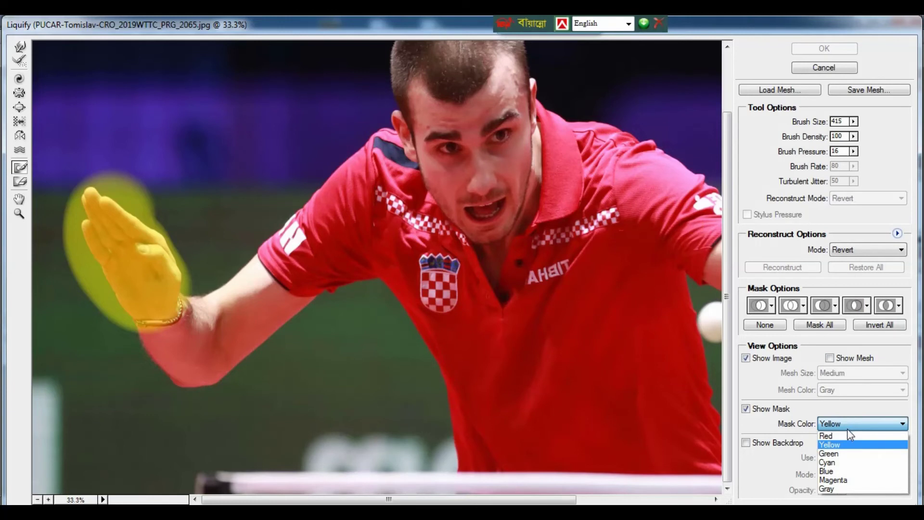
click(842, 436)
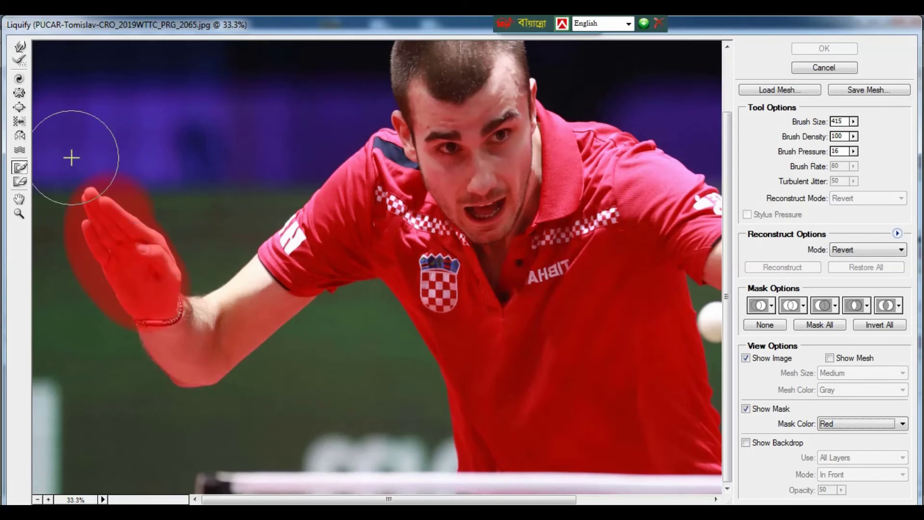
Step: Pucker the left wrist and forearm thinner and warp the sleeve and shoulder
click(20, 94)
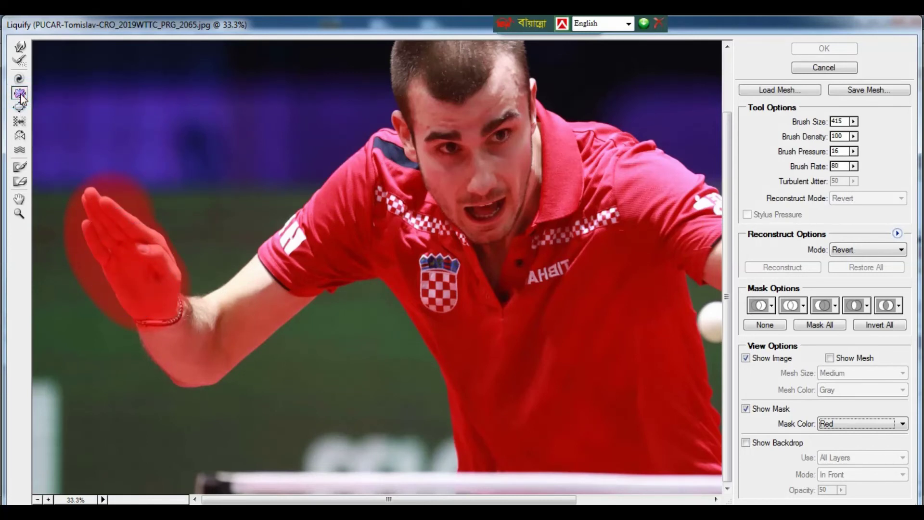
click(187, 335)
mouse_move(187, 336)
mouse_down()
mouse_move(218, 331)
mouse_move(201, 362)
mouse_up()
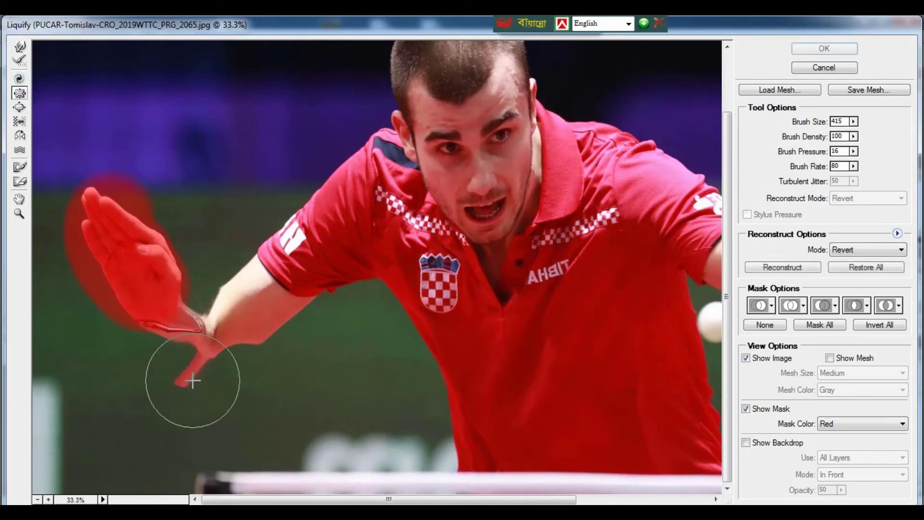
mouse_move(212, 349)
mouse_down()
mouse_move(243, 292)
mouse_move(272, 296)
mouse_move(297, 262)
mouse_move(202, 332)
mouse_up()
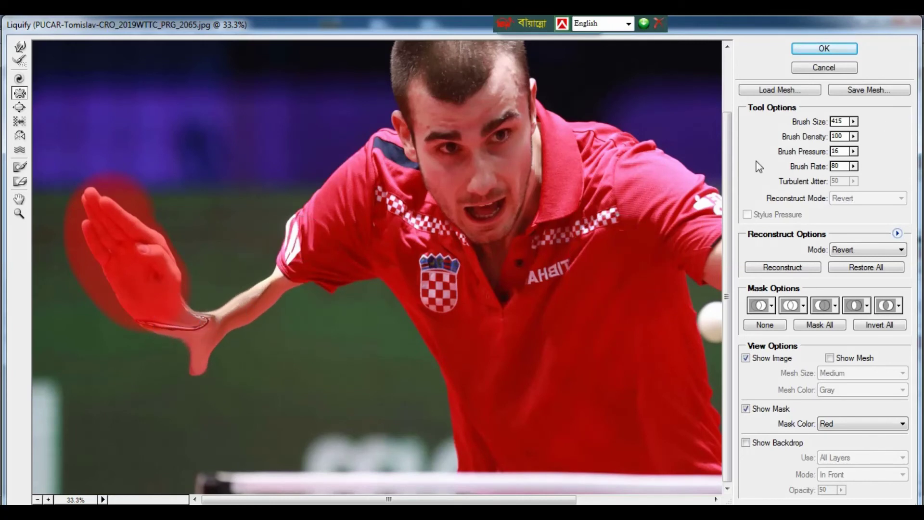
drag(336, 248, 335, 279)
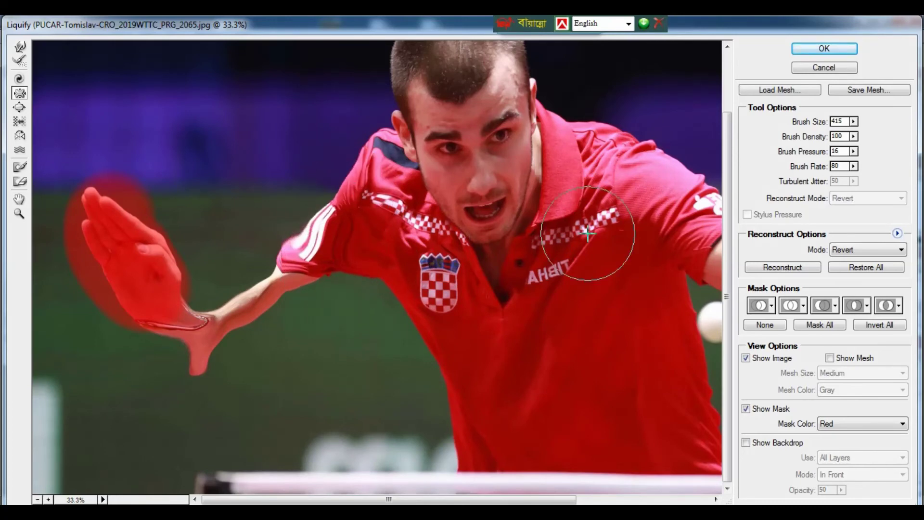
Step: Freeze the paddle and the hand holding it on the right side
drag(596, 235, 351, 231)
key(f)
mouse_move(647, 51)
mouse_down()
mouse_move(550, 118)
mouse_move(615, 180)
mouse_move(583, 282)
mouse_move(550, 284)
mouse_move(458, 243)
mouse_move(573, 310)
mouse_move(554, 267)
mouse_move(474, 248)
mouse_up()
key(ctrl+z)
click(20, 93)
key(ctrl+minus)
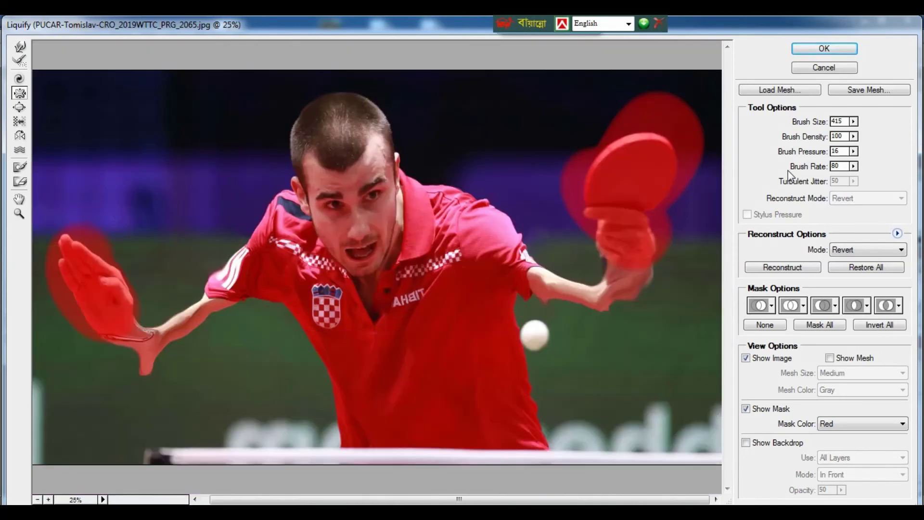
key(ctrl+plus)
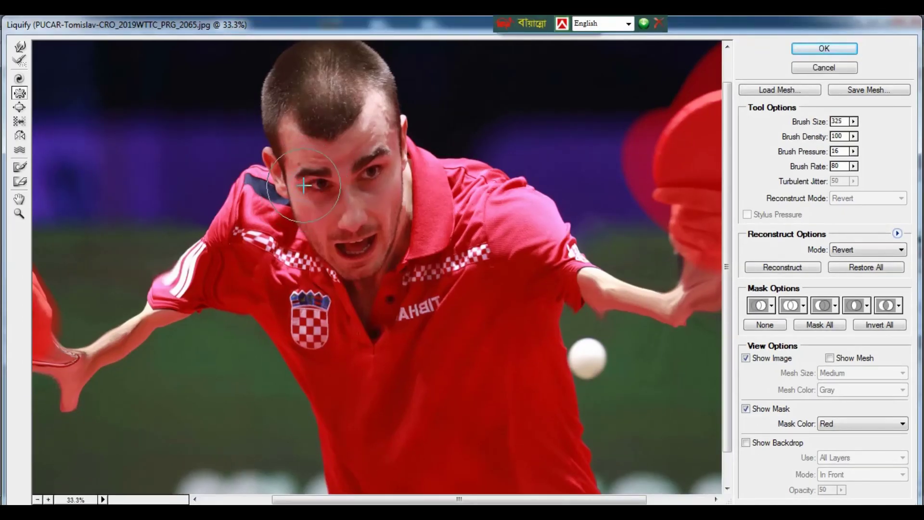
Step: With a slightly smaller brush, pucker one eye smaller and bloat the other eye
key(bracketleft)
key(bracketleft)
drag(318, 187, 324, 182)
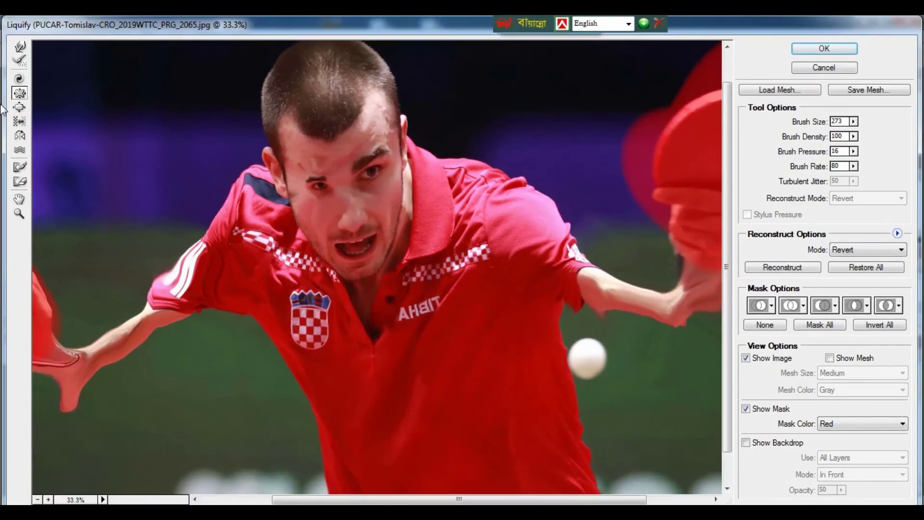
click(19, 106)
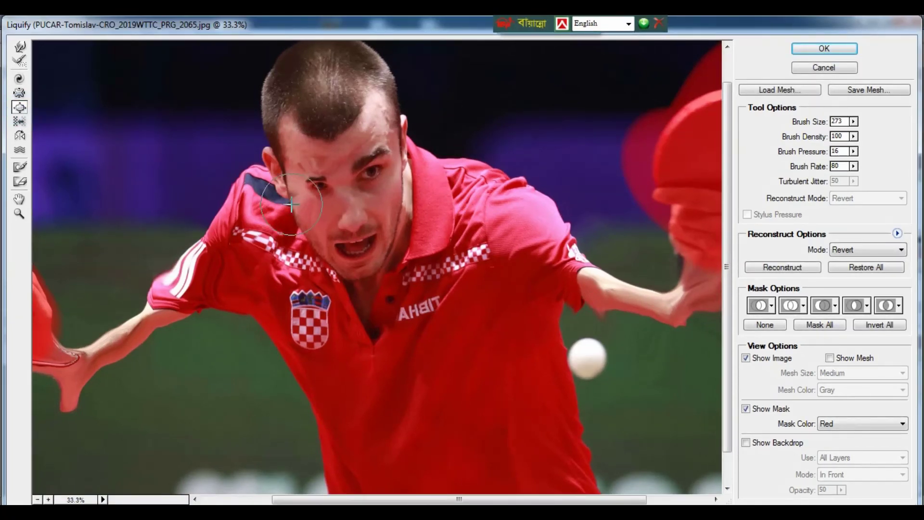
click(314, 183)
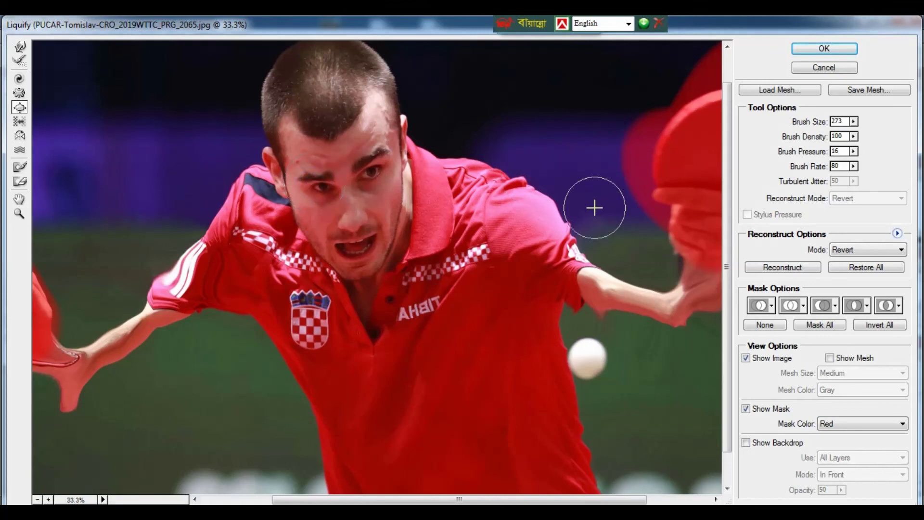
click(369, 176)
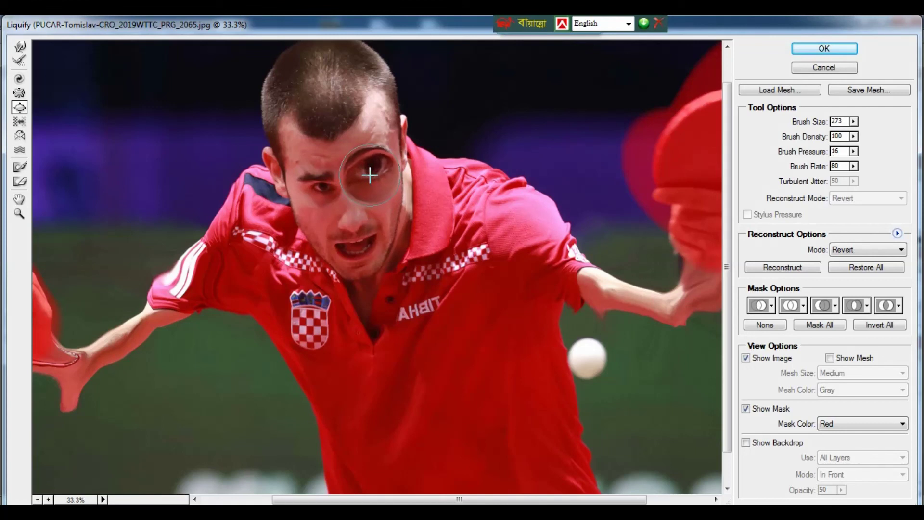
Step: Bloat the open mouth, then revert the eye and mouth distortions
click(358, 243)
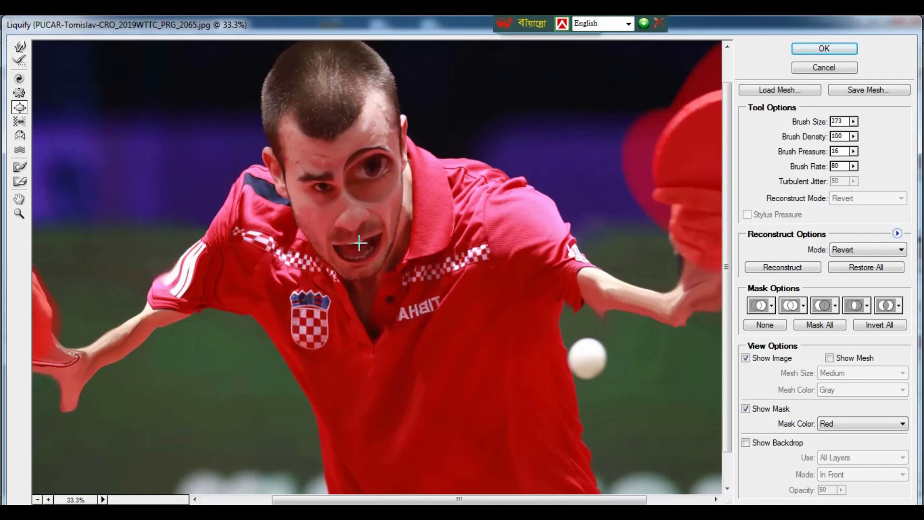
drag(358, 243, 358, 248)
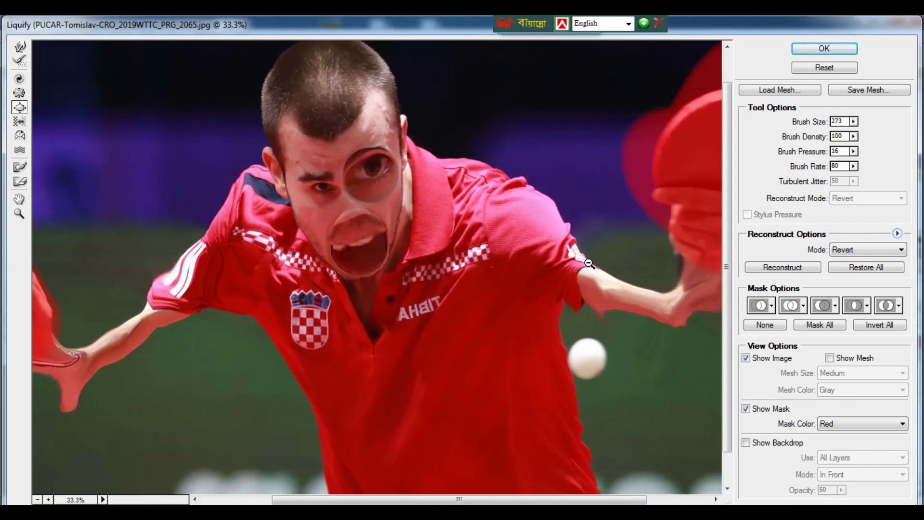
click(361, 243)
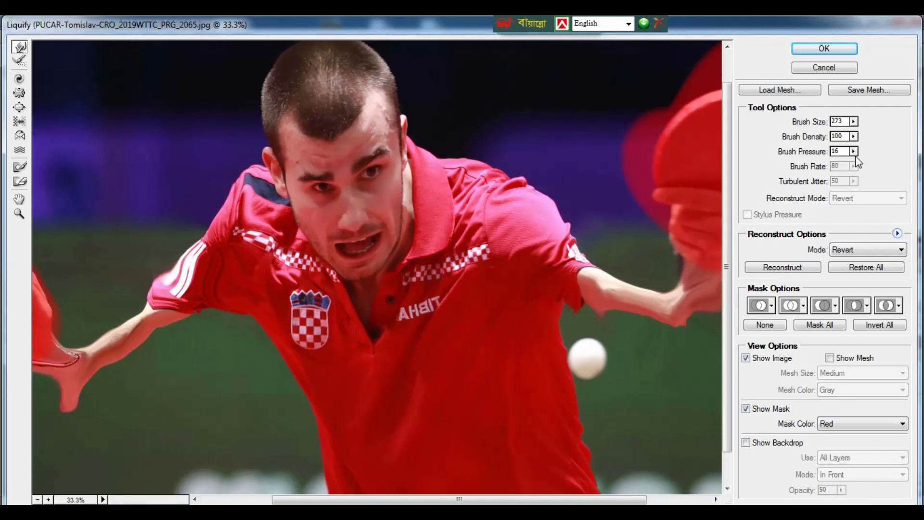
Step: At Brush Pressure 87, push the face and mouth up-right and pull the collar and cheek toward the ear
drag(853, 151, 862, 166)
drag(375, 243, 439, 129)
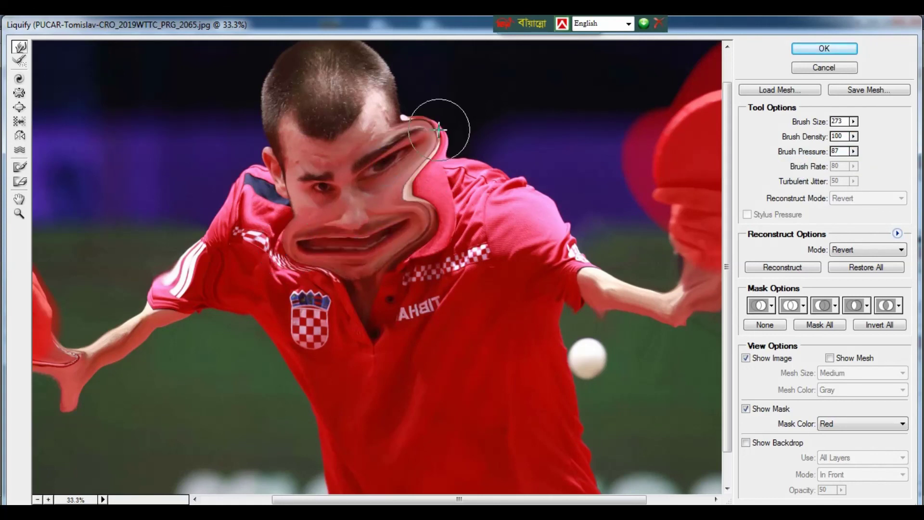
drag(293, 202, 265, 170)
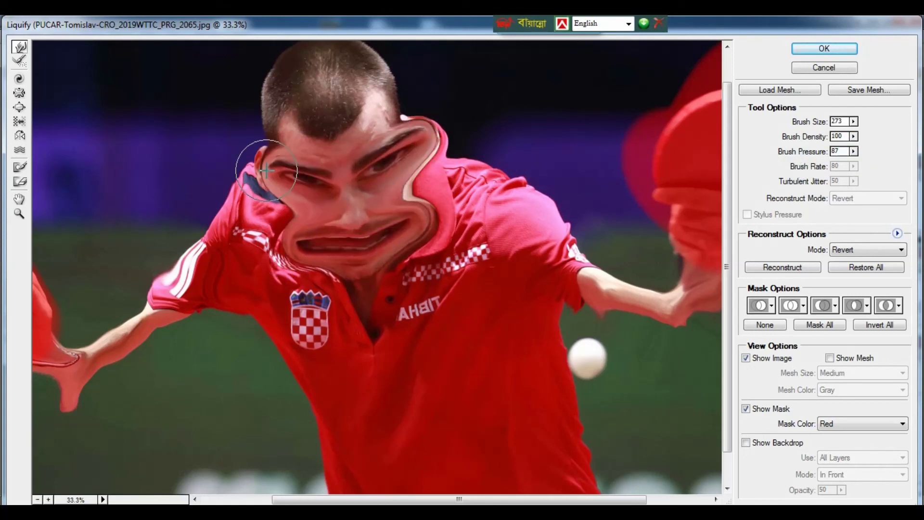